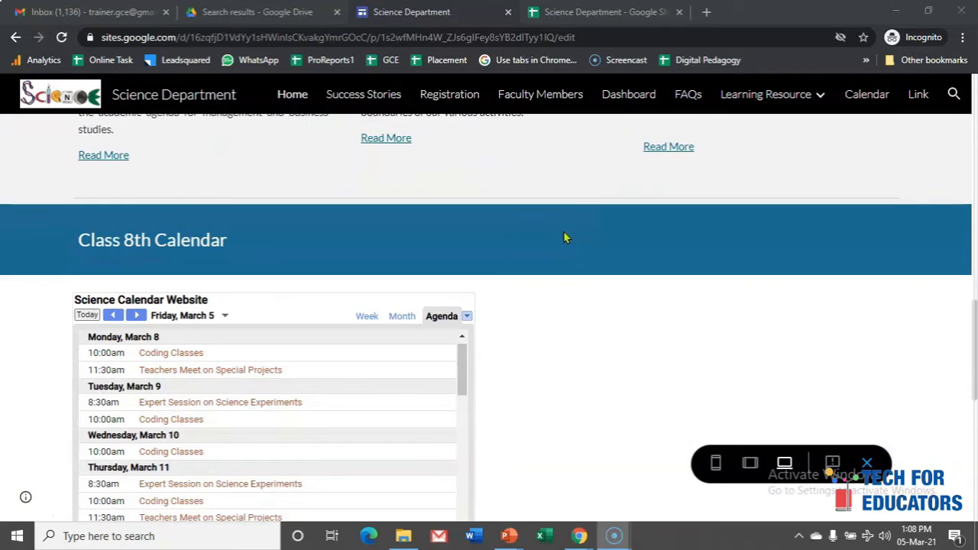
- Review the home page preview from the department activities through the research sections to the class calendar and address map
scroll(563, 232, "up", 4)
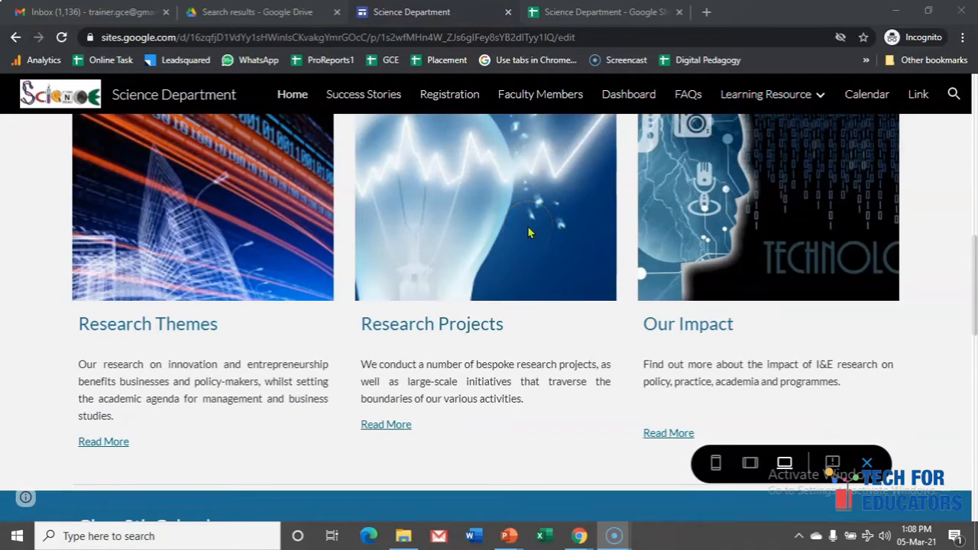
scroll(528, 232, "up", 3)
scroll(447, 231, "down", 1)
scroll(435, 225, "up", 4)
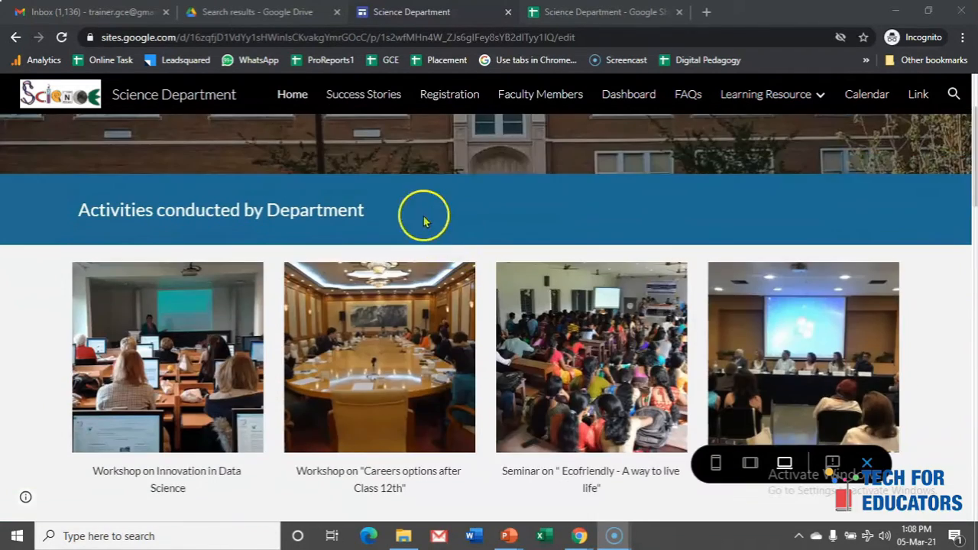
scroll(424, 221, "up", 2)
scroll(484, 188, "down", 15)
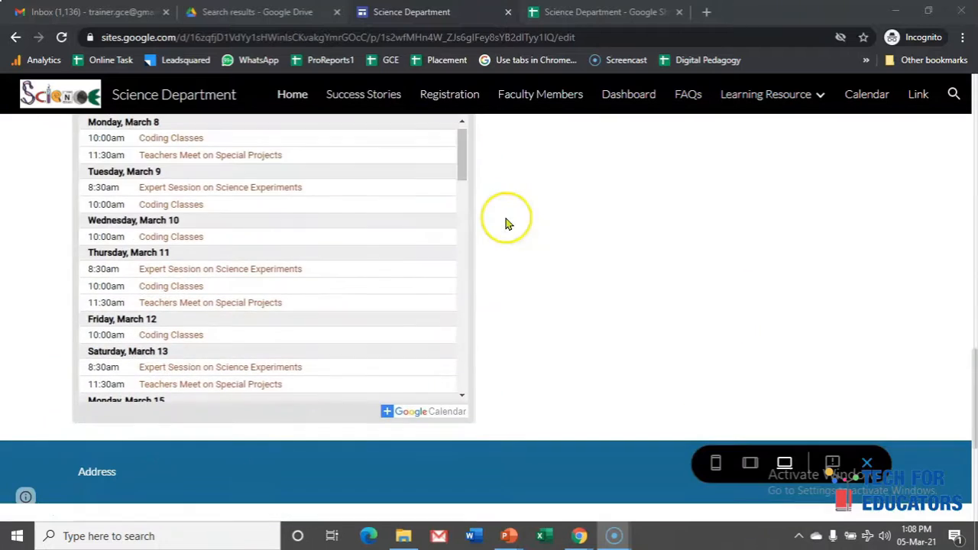
scroll(535, 215, "down", 4)
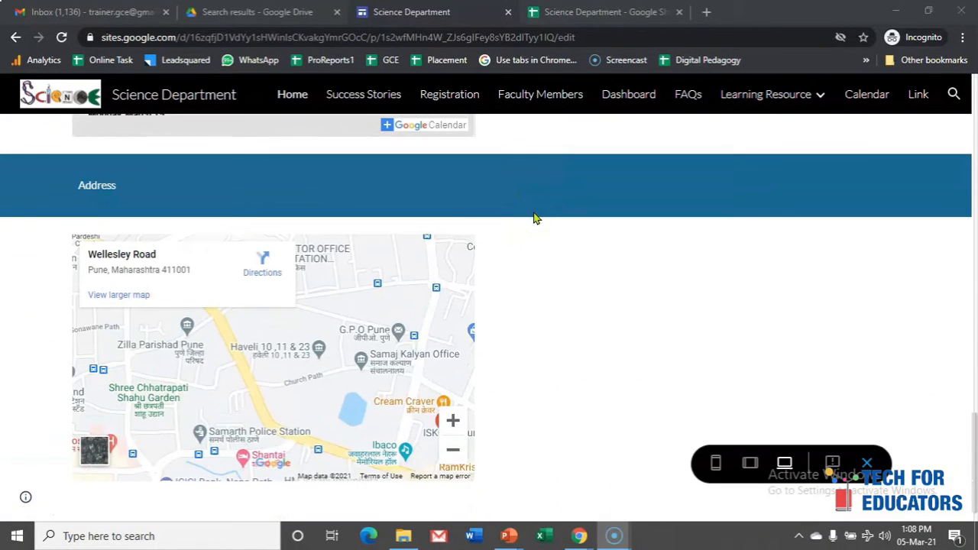
- Check the home page in the phone preview, including its activities and research sections, and return to the large-screen preview
left_click(715, 464)
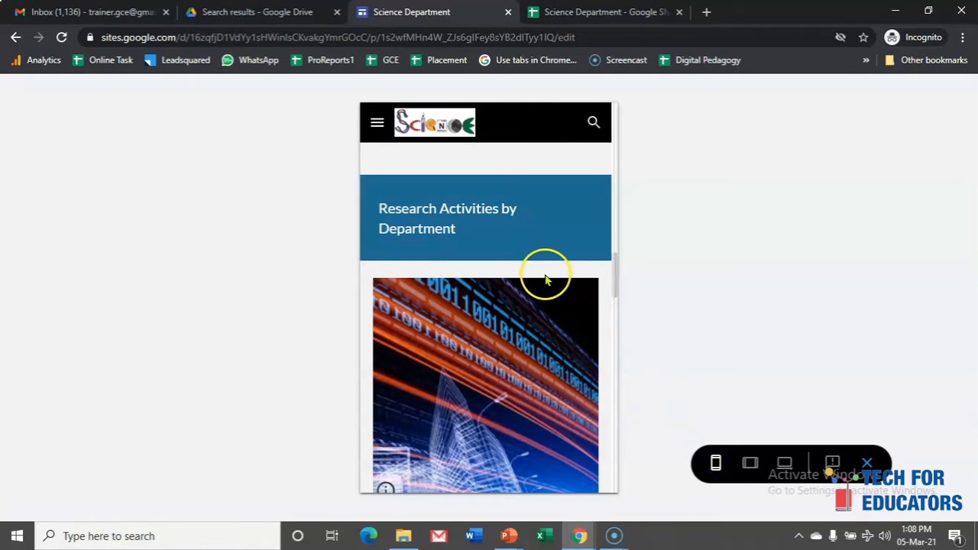
scroll(546, 276, "up", 10)
scroll(545, 272, "down", 10)
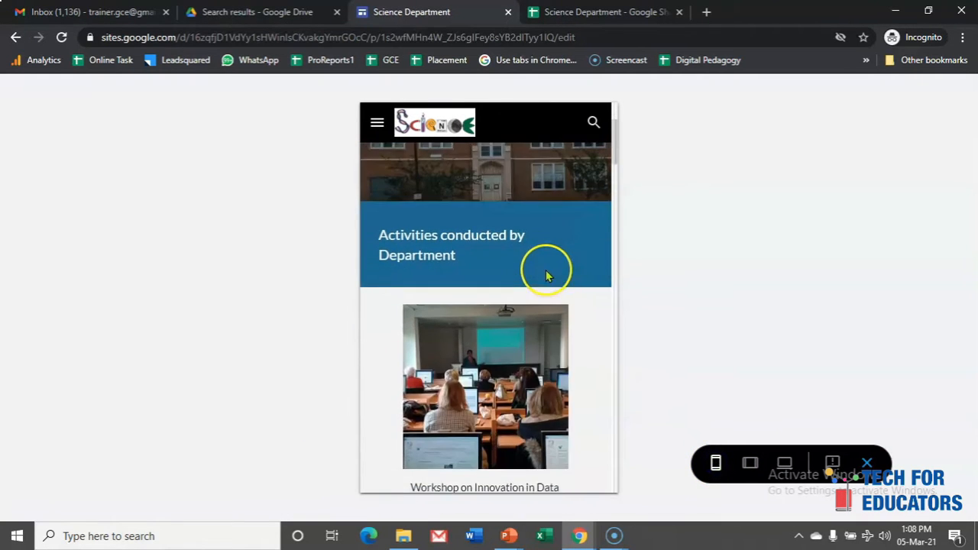
scroll(545, 277, "down", 12)
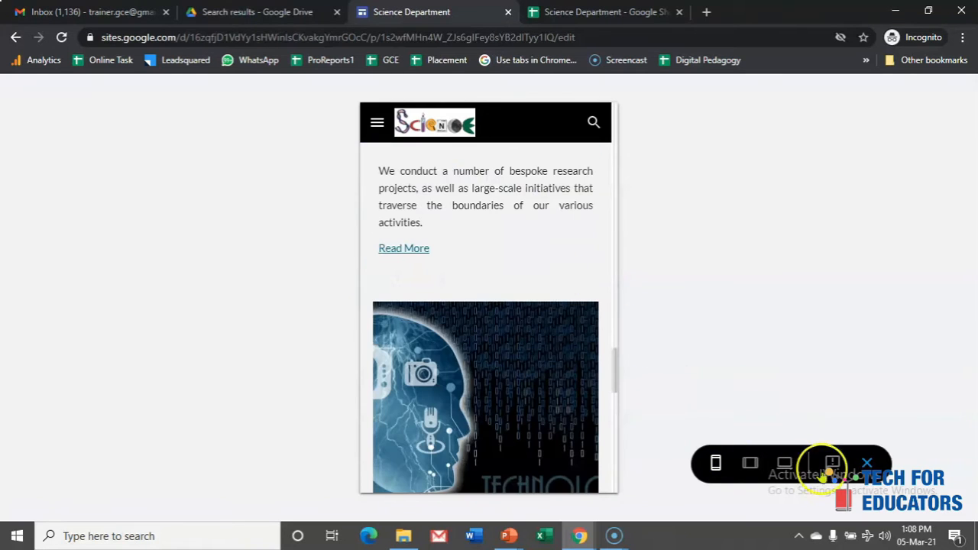
left_click(785, 463)
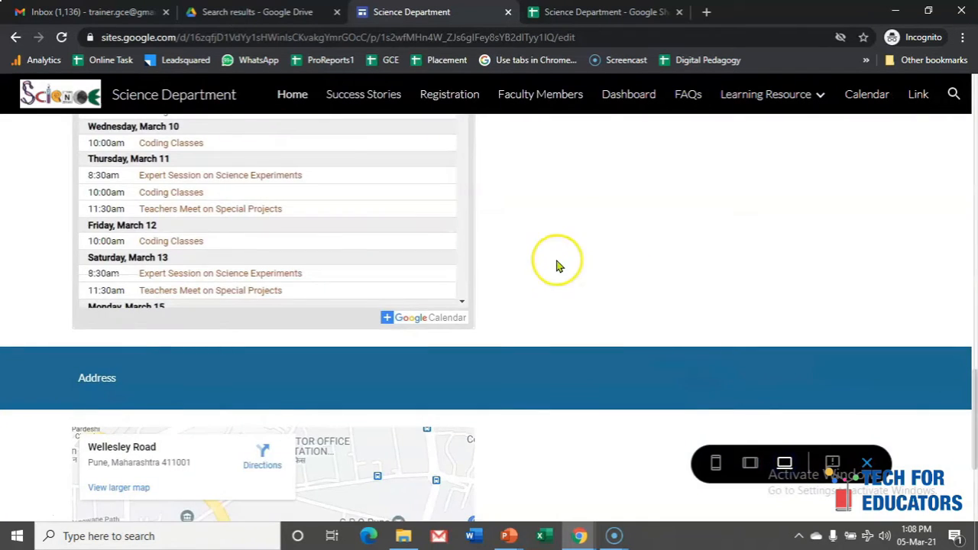
- View the Success Stories page and the Registration page with its embedded registration form
scroll(557, 265, "up", 20)
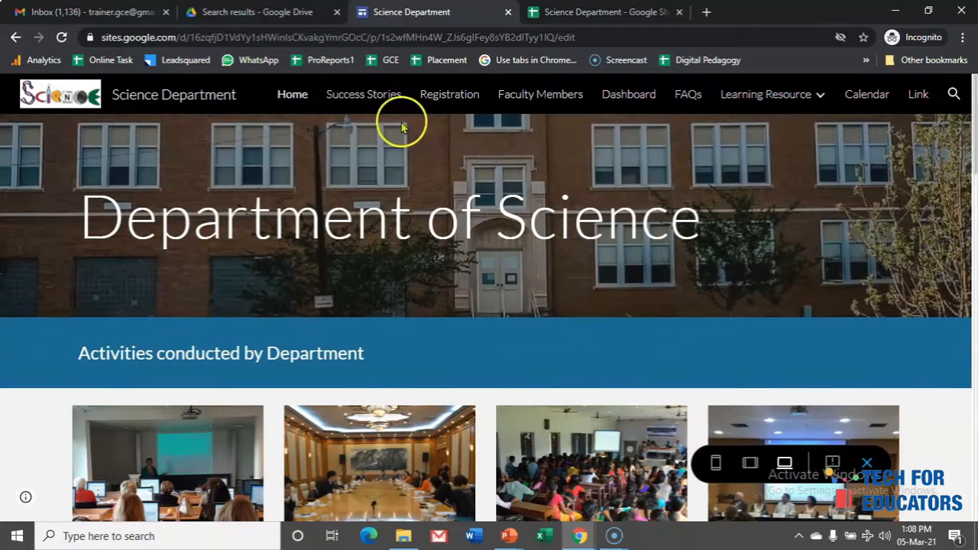
left_click(371, 97)
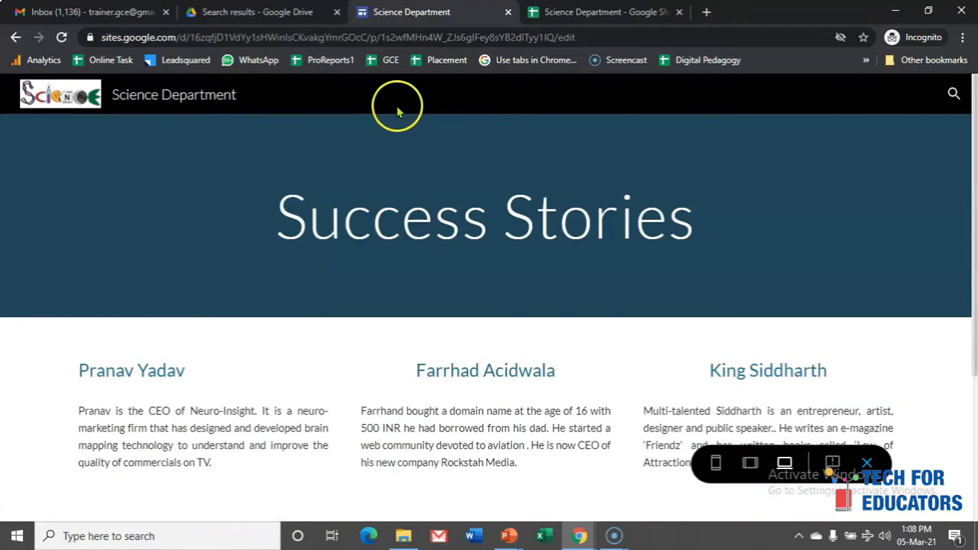
left_click(444, 102)
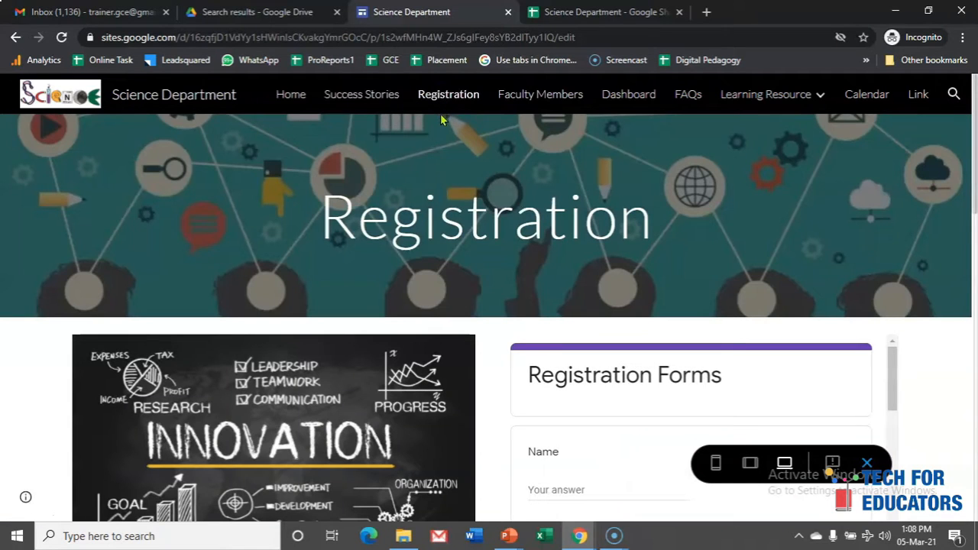
scroll(734, 243, "down", 2)
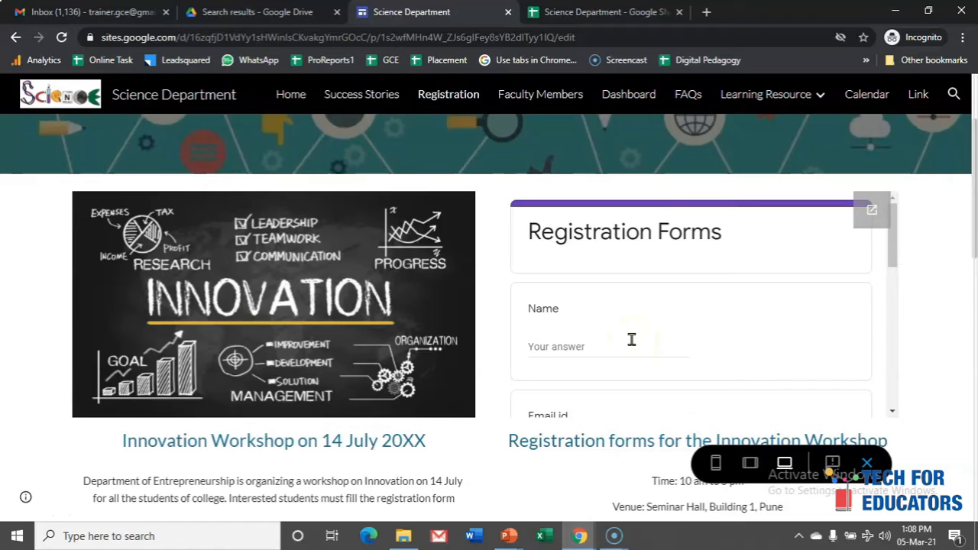
- Look through the faculty profiles on the Faculty Members page
left_click(538, 95)
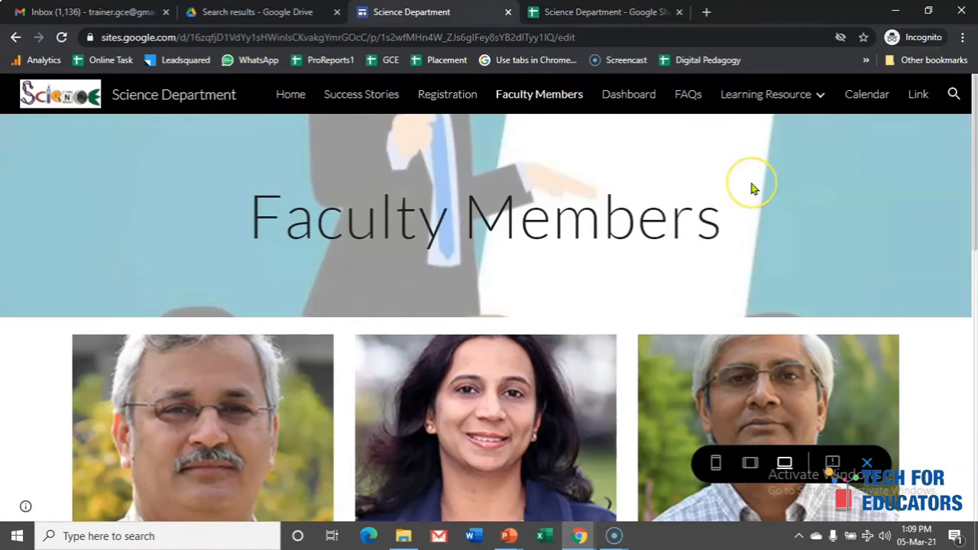
scroll(751, 184, "down", 8)
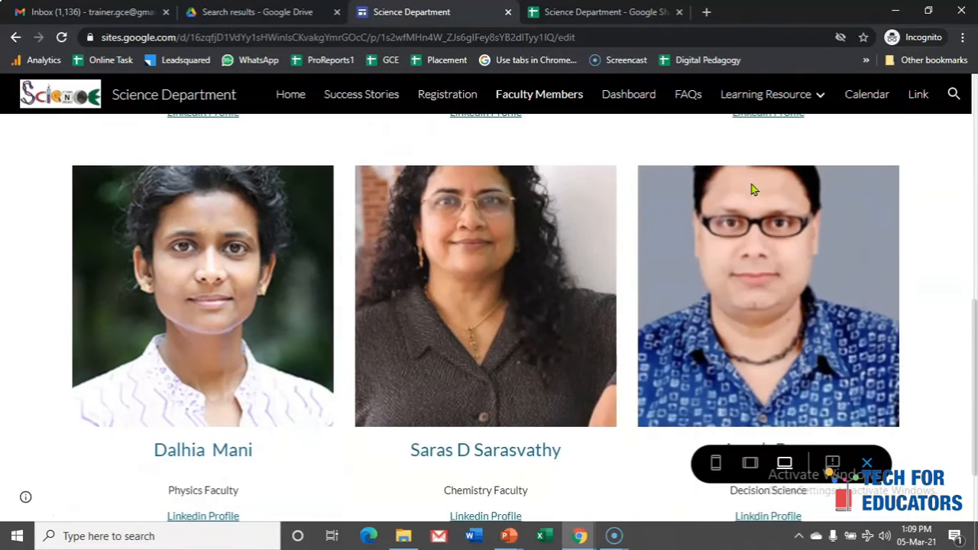
scroll(751, 189, "up", 9)
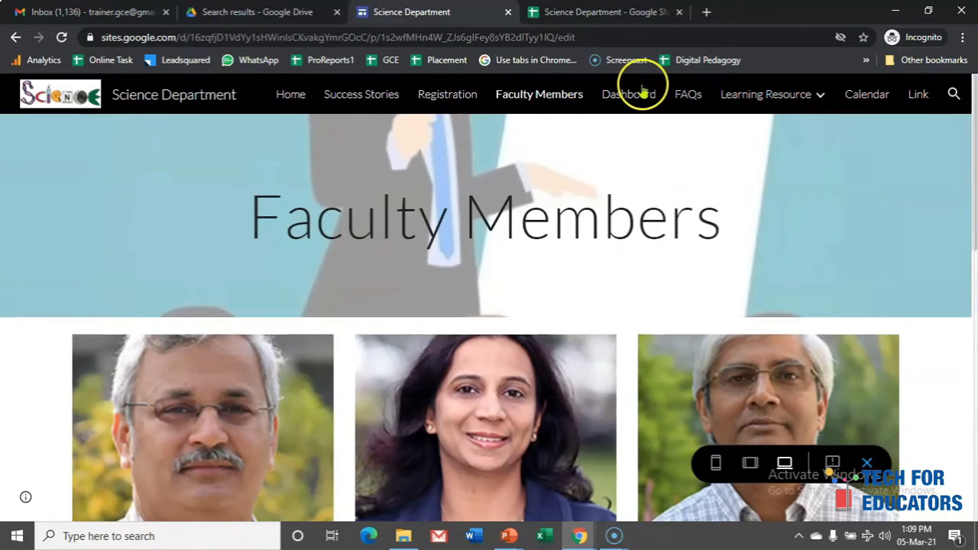
- Examine the first student's bar in the Progress of Students chart on the Dashboard page
left_click(628, 93)
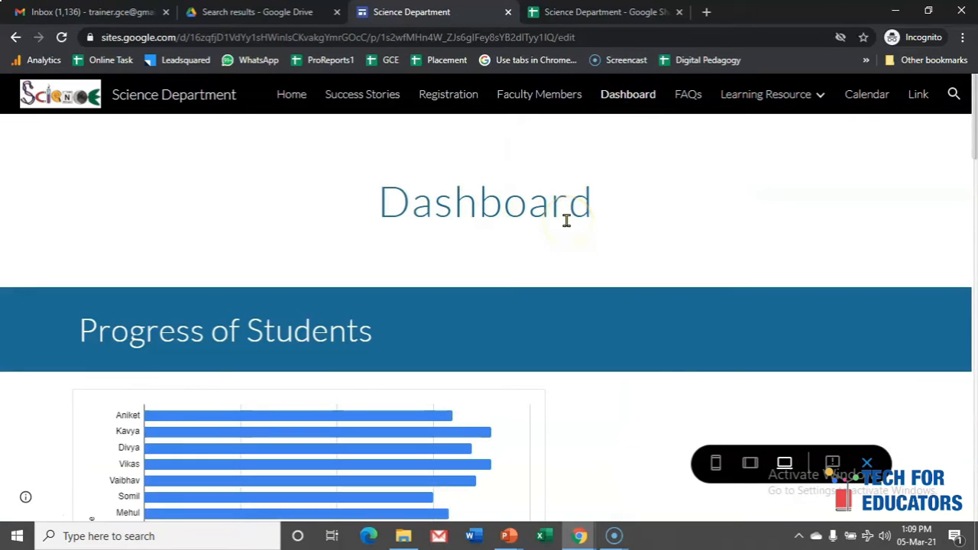
scroll(566, 221, "down", 2)
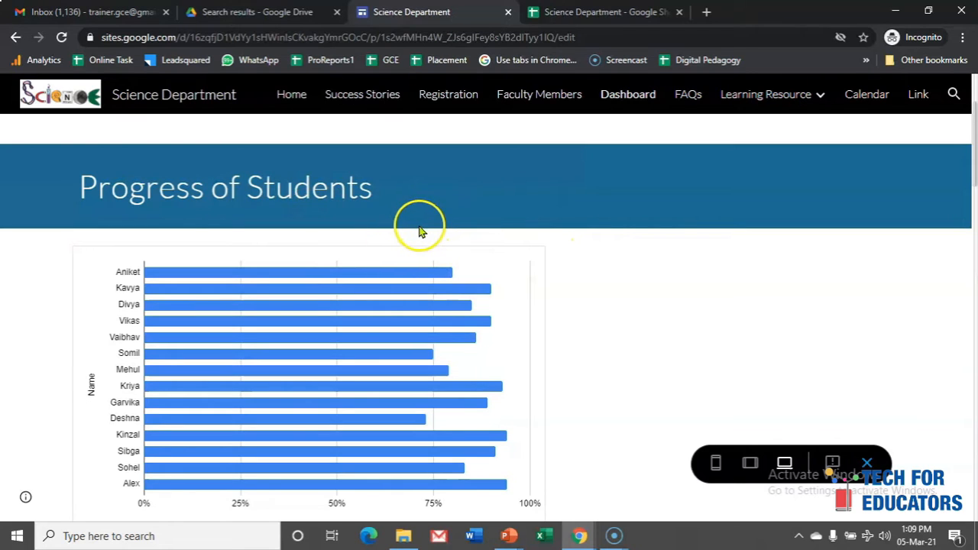
mouse_move(397, 273)
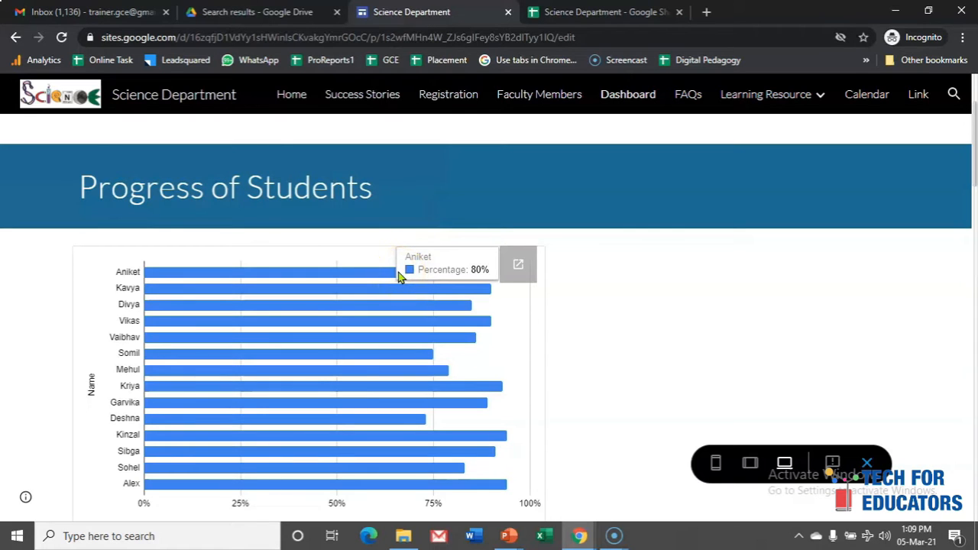
- Switch to the Science Department spreadsheet and set the first student's percentage in cell B4 to 100%
left_click(574, 11)
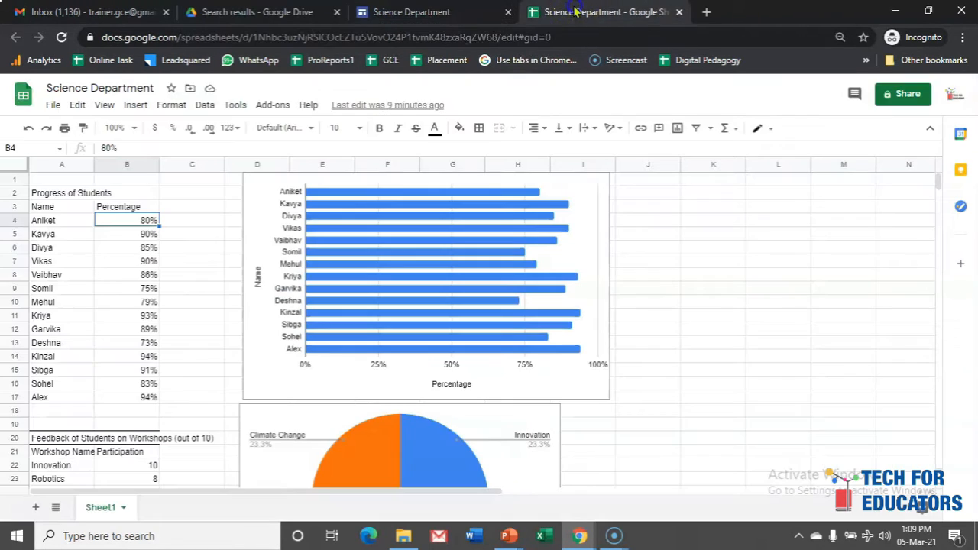
left_click(60, 222)
left_click(125, 222)
key("Return")
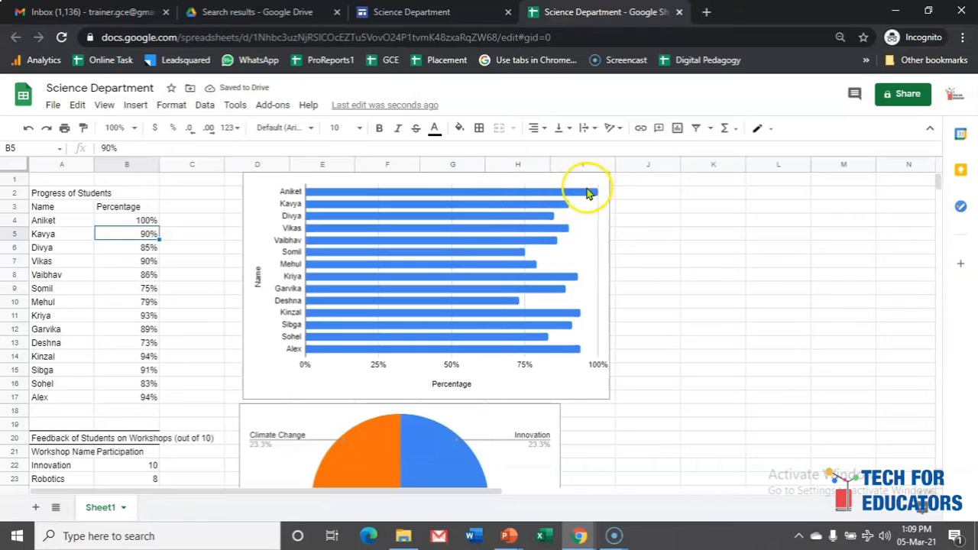
- Return to the Science Department site, reload it, and preview the Dashboard page to check the Progress of Students chart
left_click(464, 16)
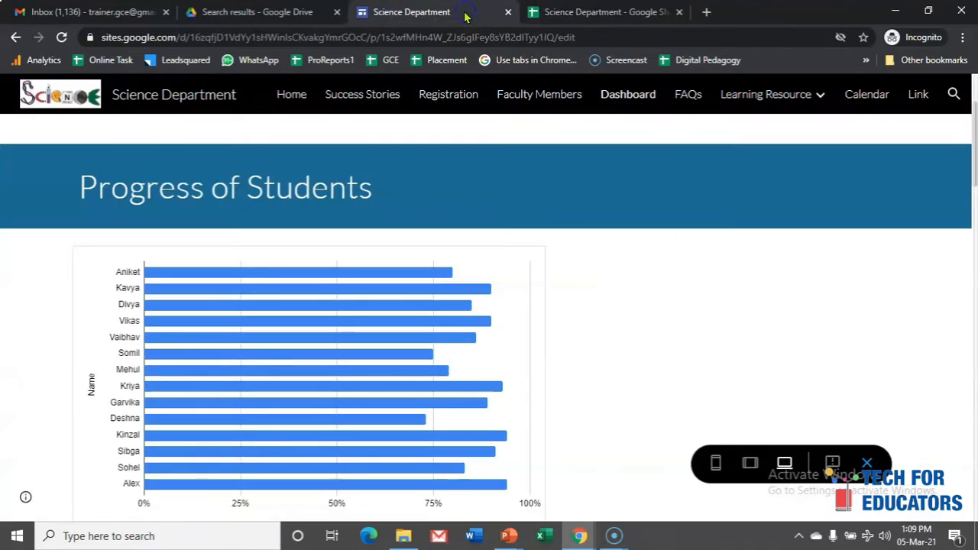
left_click(61, 37)
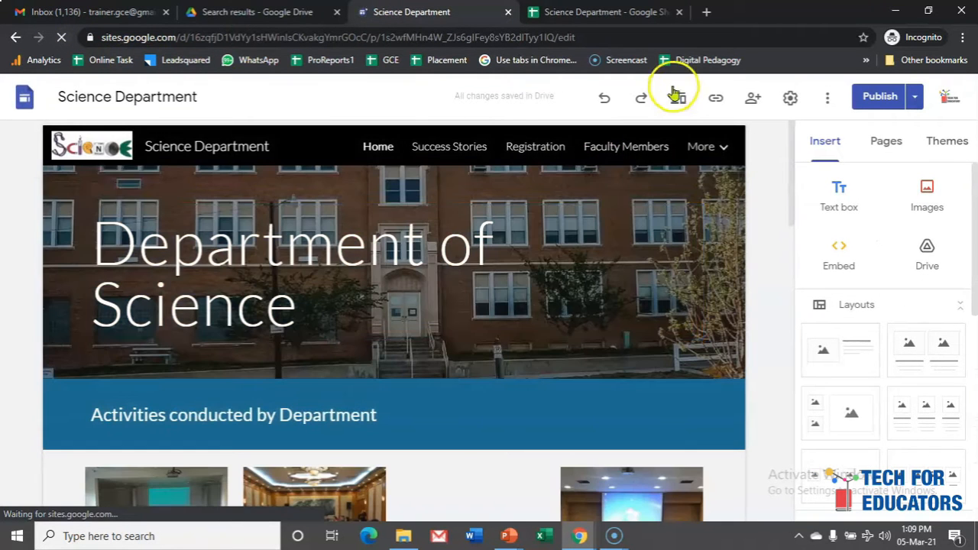
left_click(677, 96)
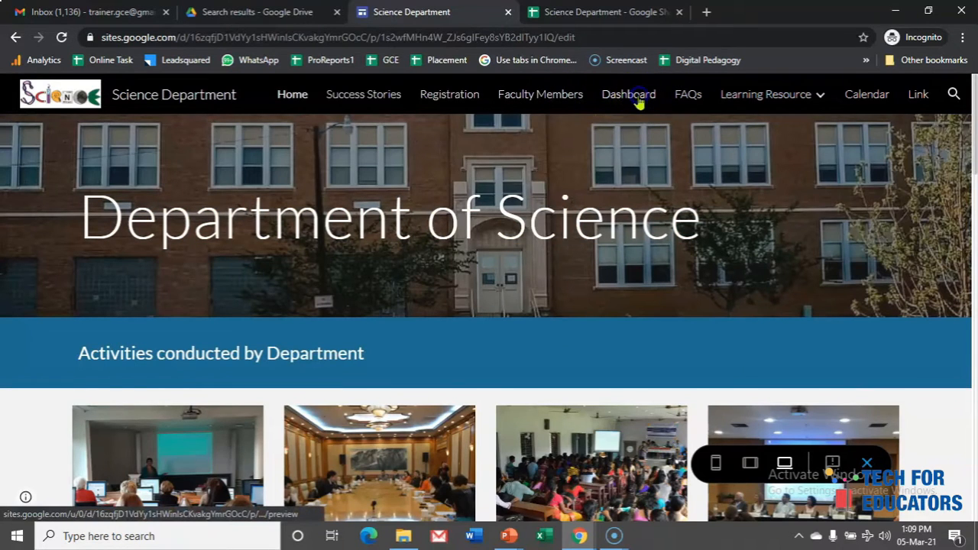
left_click(637, 101)
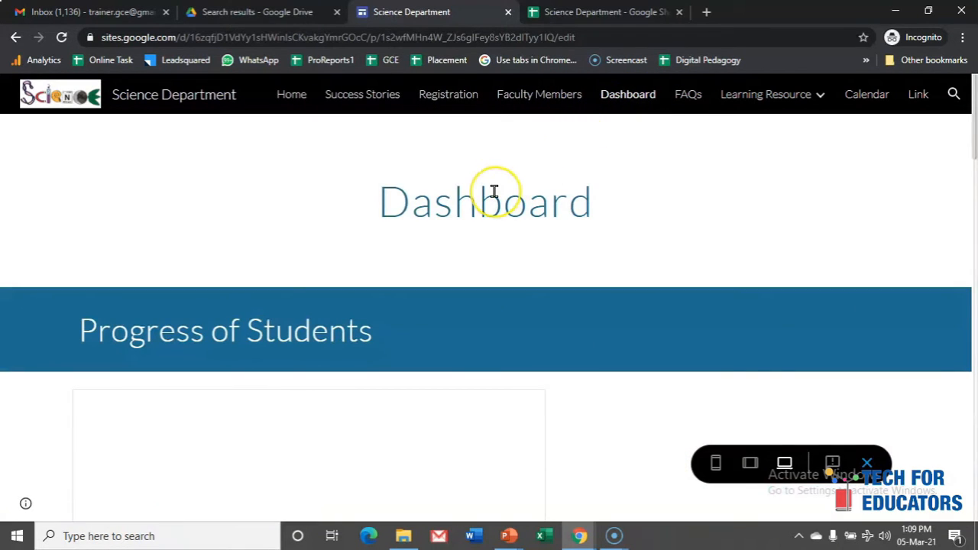
scroll(494, 191, "down", 3)
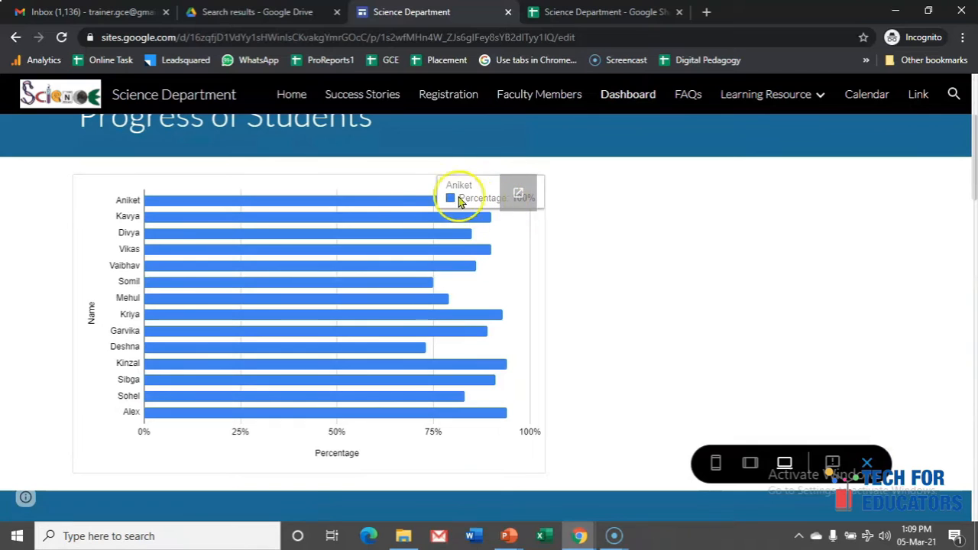
mouse_move(408, 222)
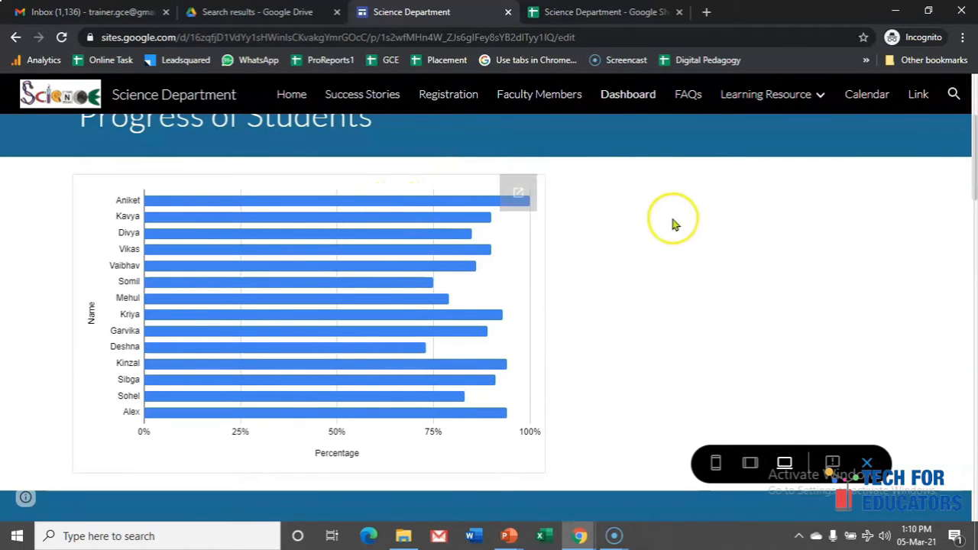
- Browse the embedded slides, article and TED video on the Study Material page under Learning Resource
mouse_move(762, 98)
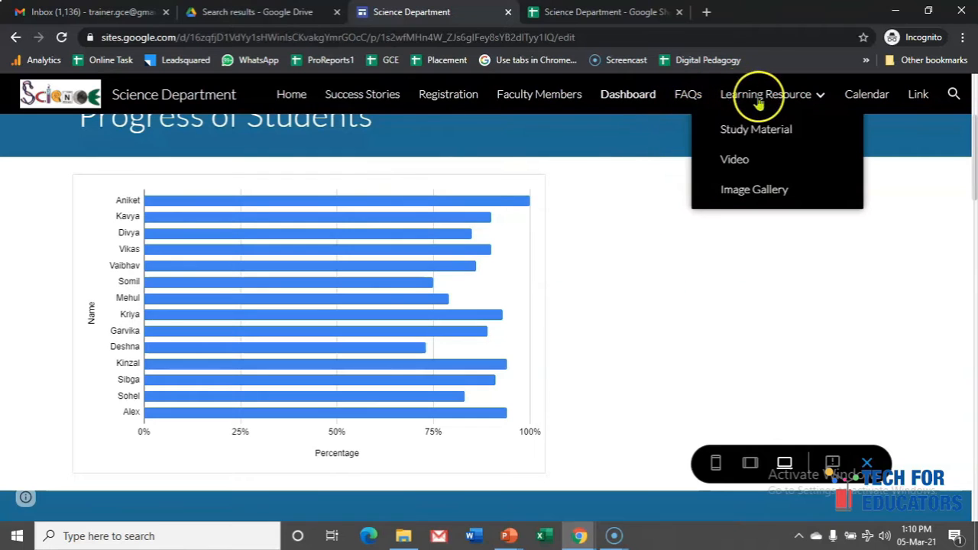
left_click(756, 131)
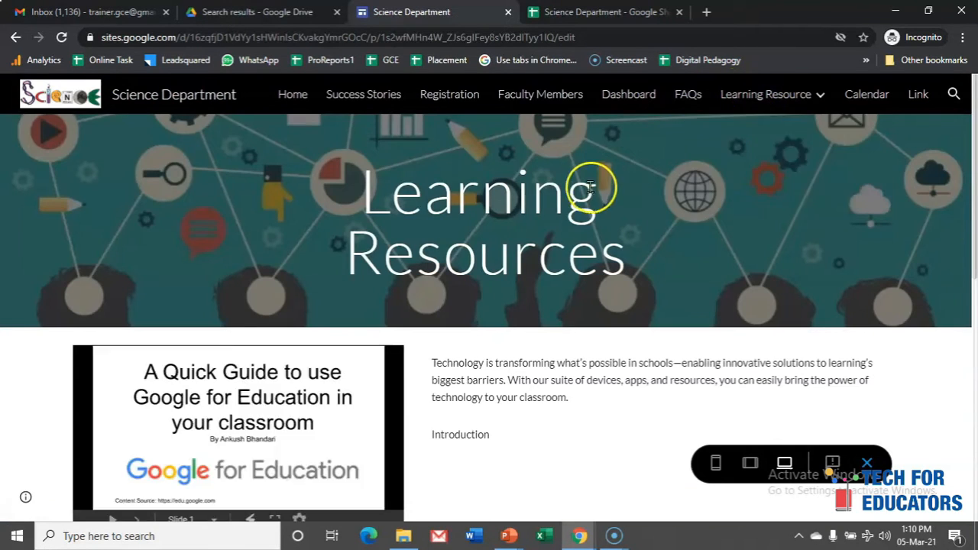
scroll(591, 191, "down", 3)
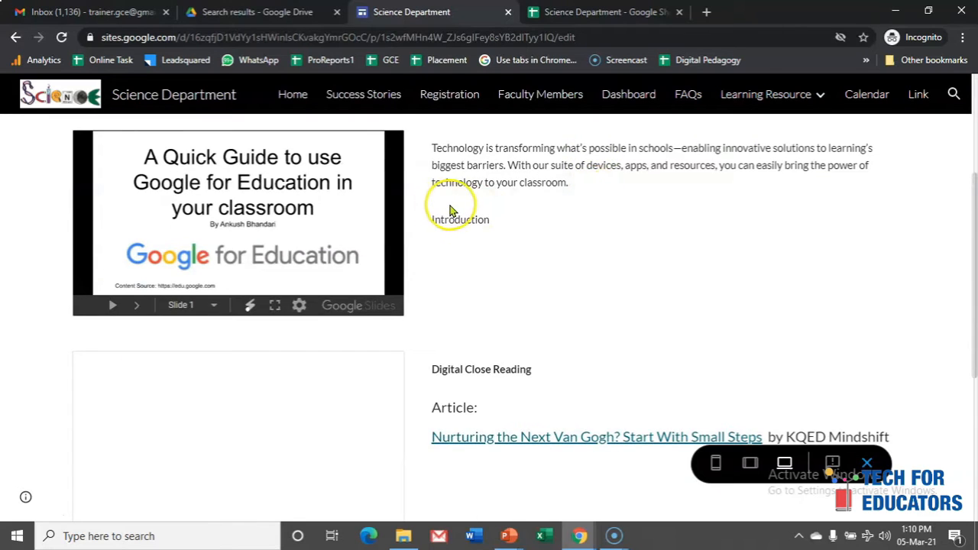
scroll(489, 229, "down", 2)
scroll(519, 252, "down", 2)
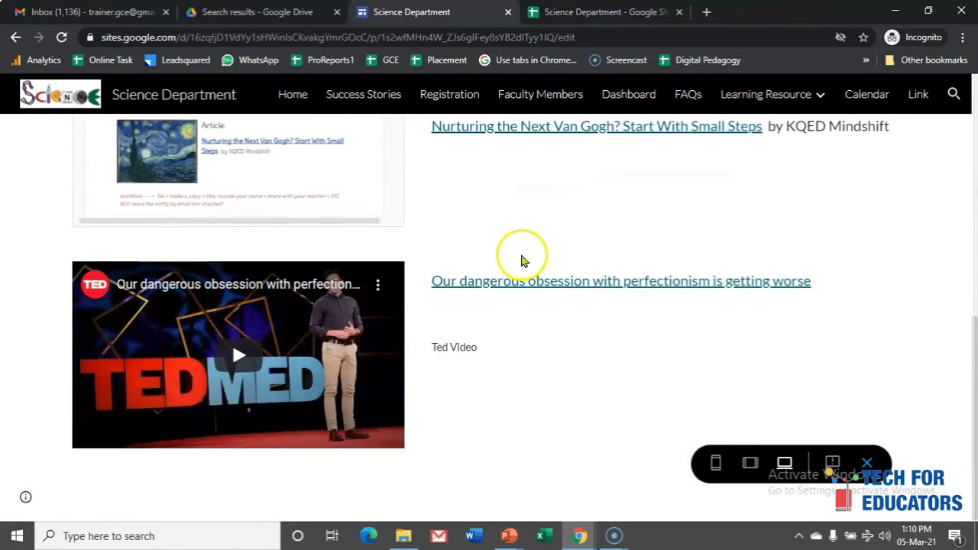
- Look through the environment and rock lesson videos on the Video page under Learning Resource
mouse_move(779, 97)
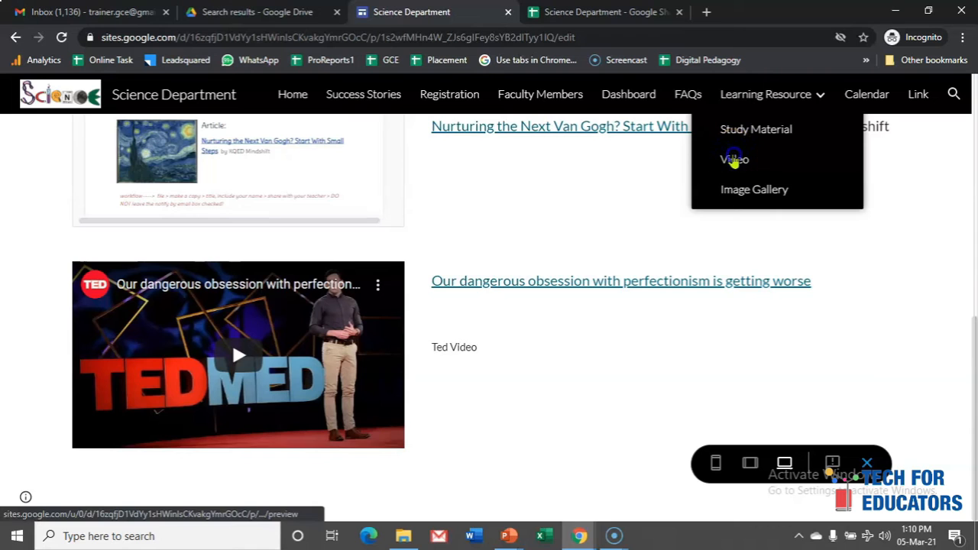
left_click(734, 160)
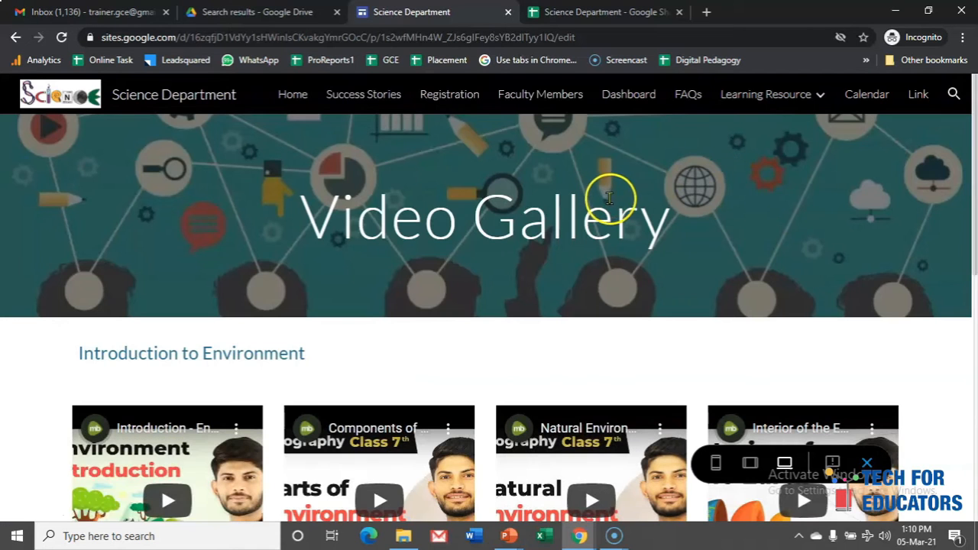
scroll(616, 201, "down", 3)
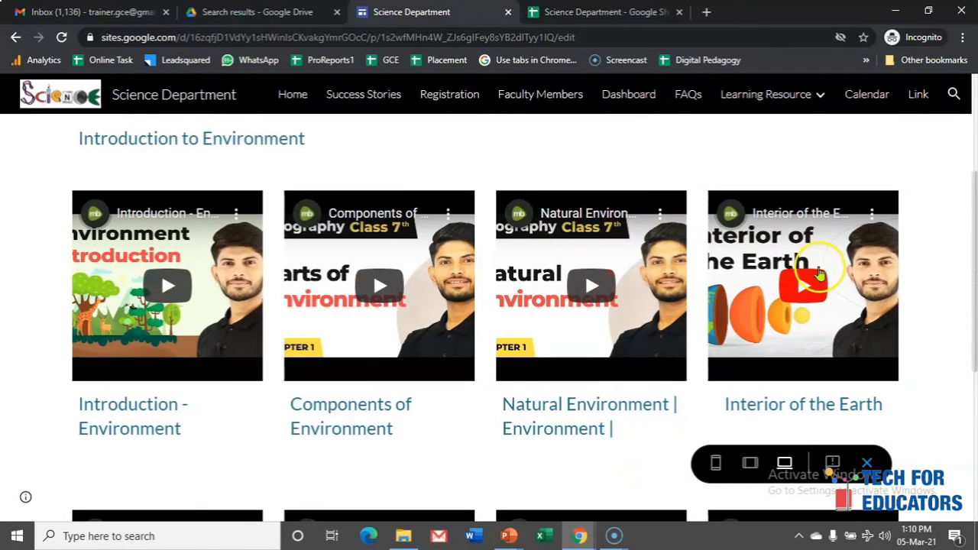
scroll(821, 279, "down", 3)
scroll(821, 279, "down", 1)
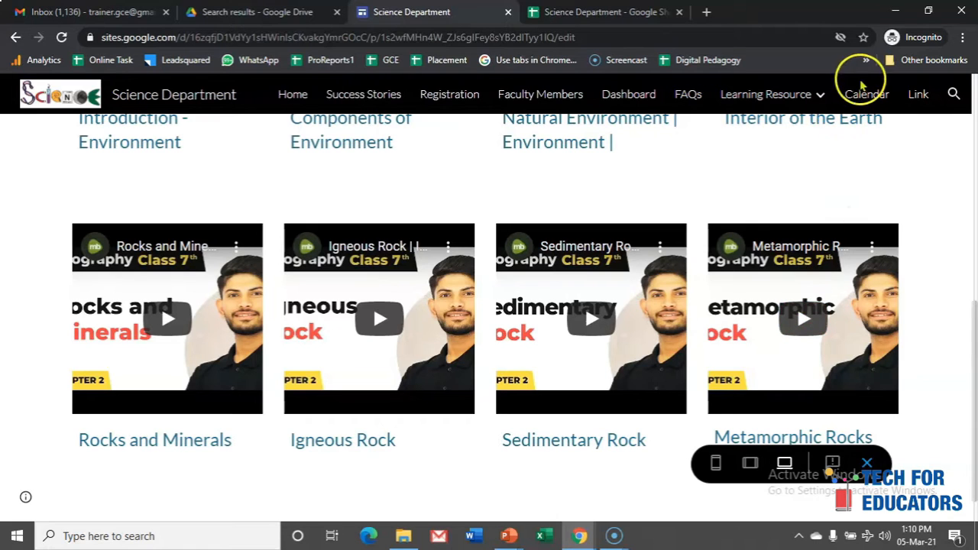
- Look through the Lab Booking Calendar and the class calendar on the site's Calendar page
left_click(863, 93)
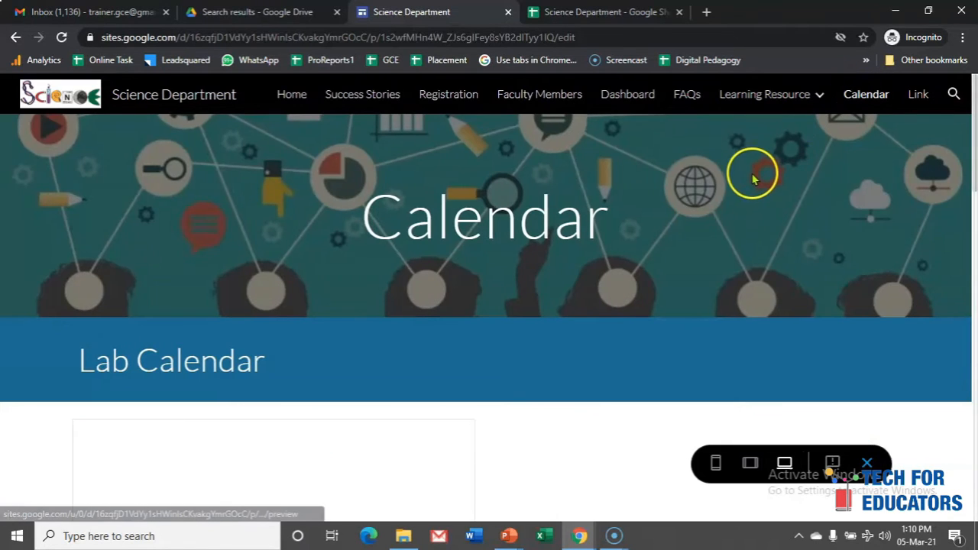
scroll(739, 193, "down", 3)
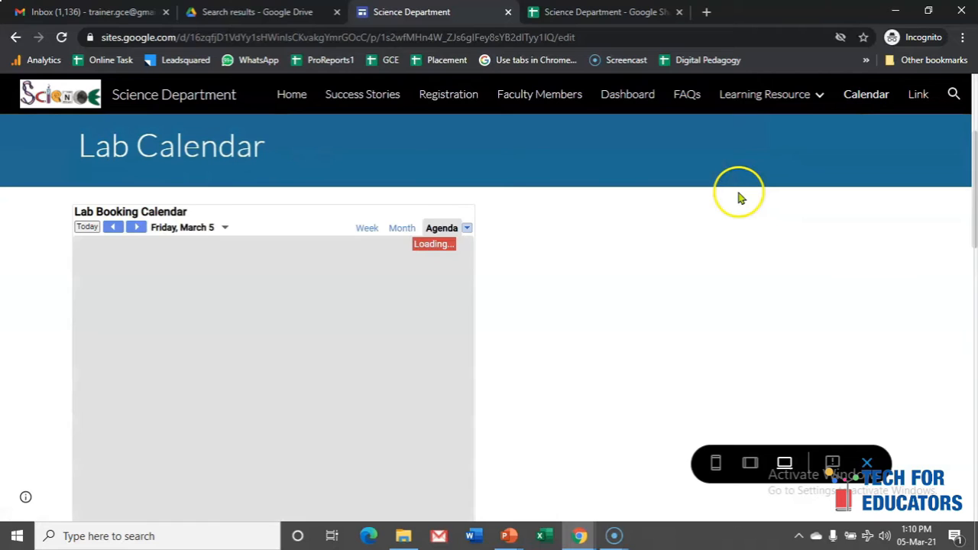
scroll(779, 200, "down", 5)
scroll(789, 205, "down", 3)
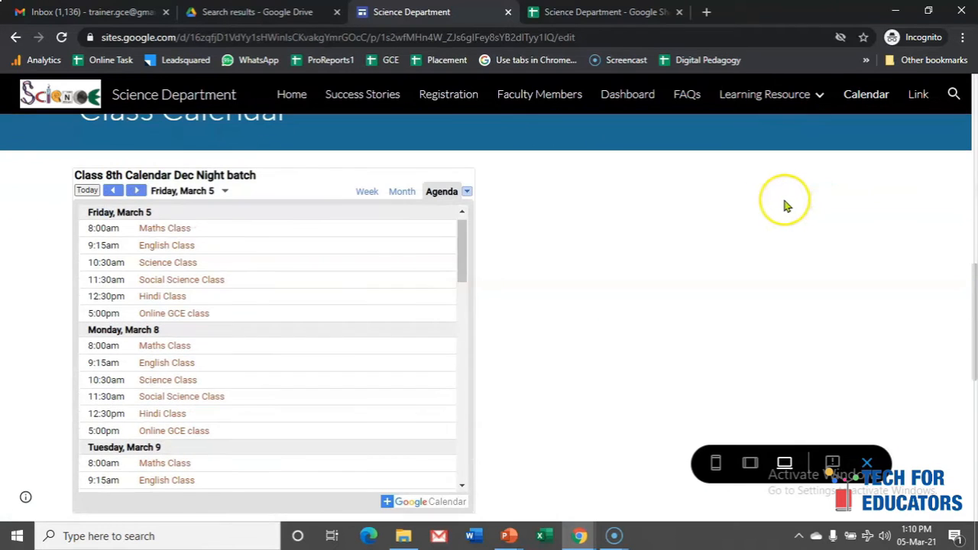
left_click(27, 513)
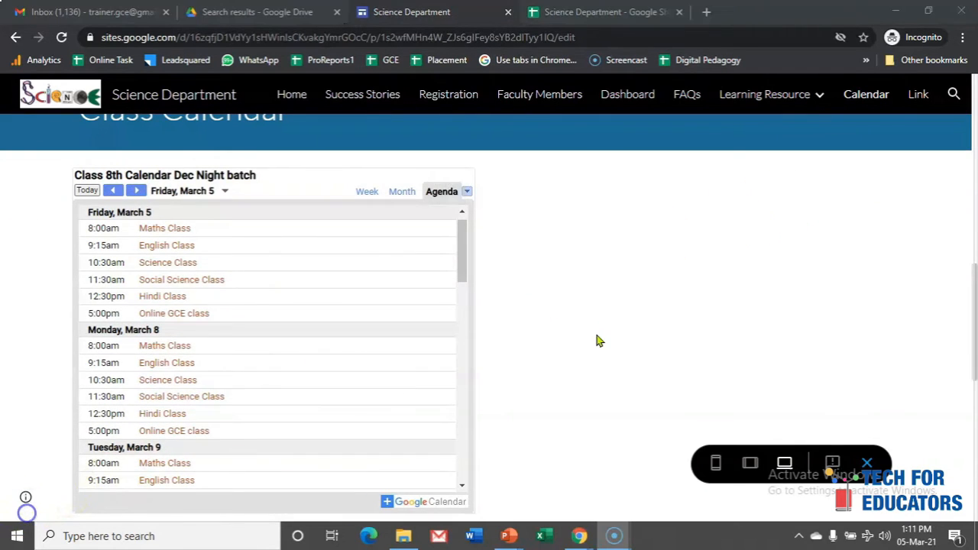
scroll(598, 340, "up", 10)
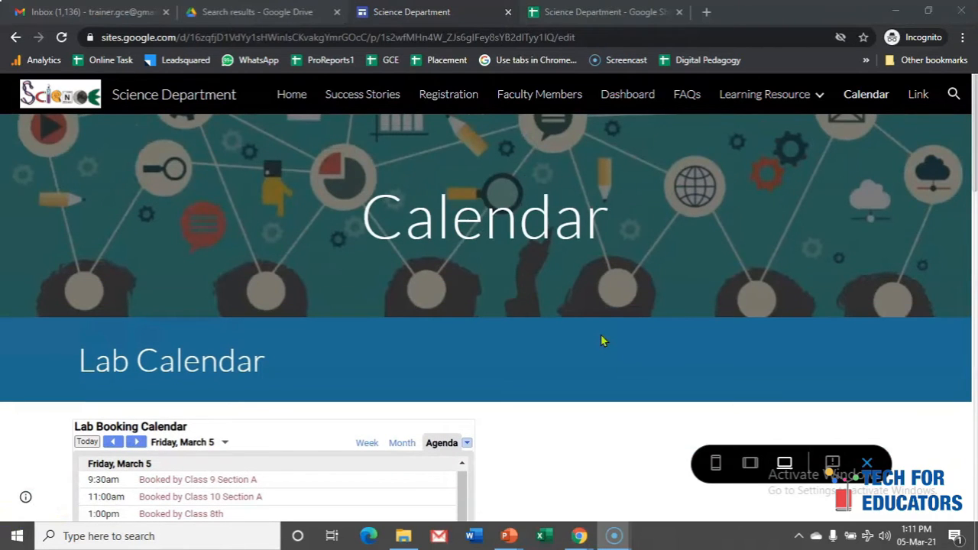
scroll(602, 340, "down", 2)
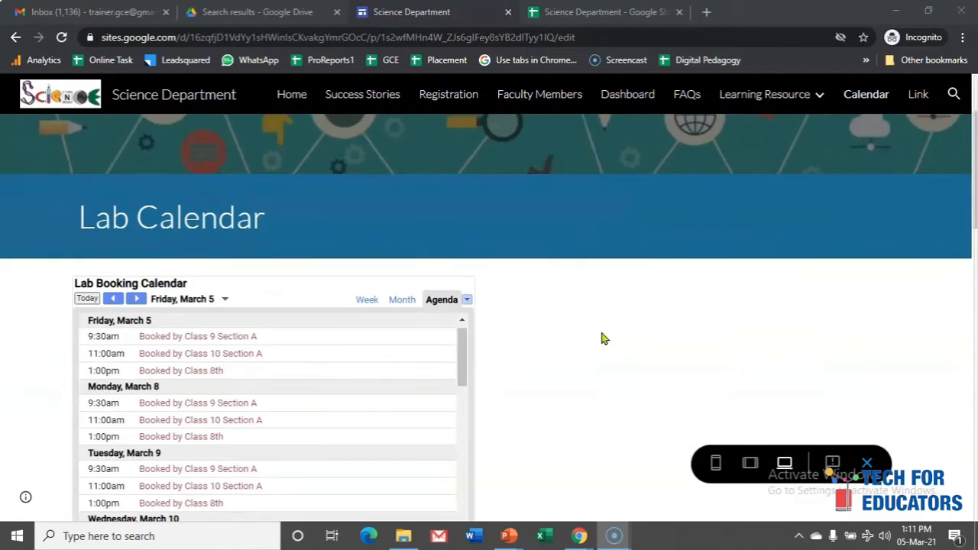
scroll(602, 339, "up", 2)
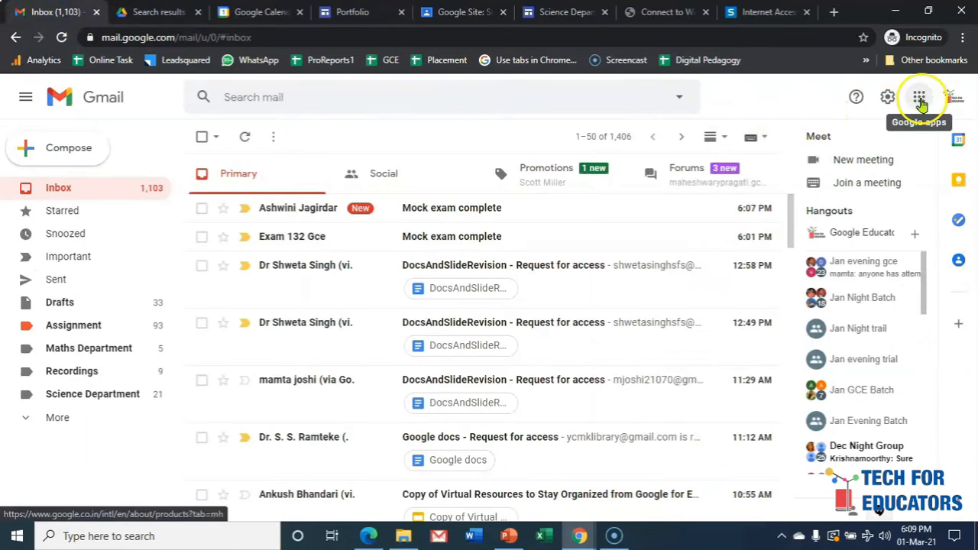
- Switch from Gmail to Google Drive and create a new Google Sites website there
left_click(919, 105)
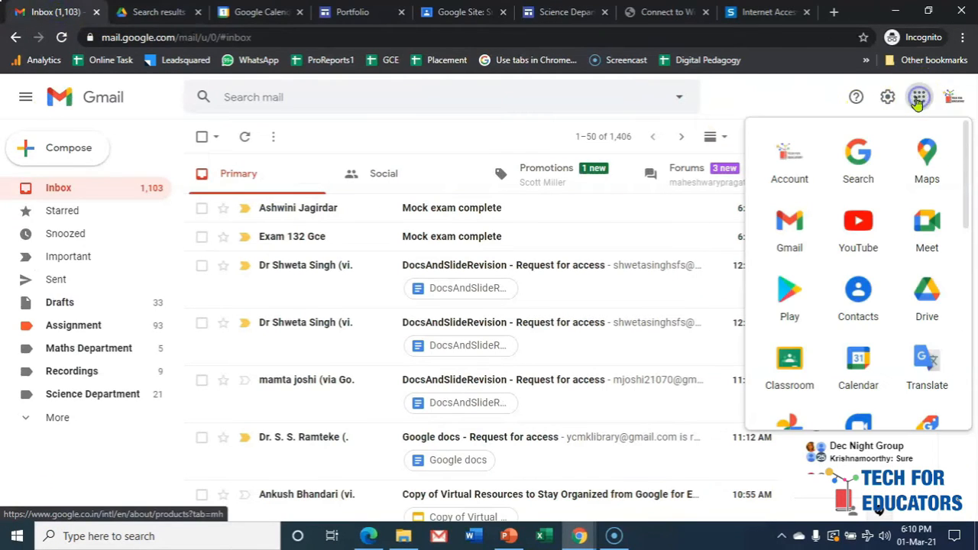
left_click(934, 298)
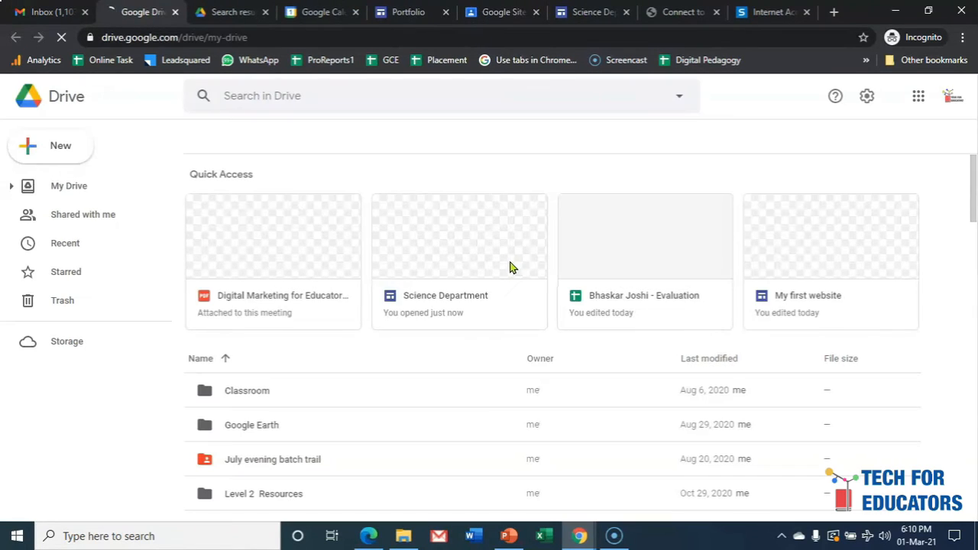
left_click(69, 147)
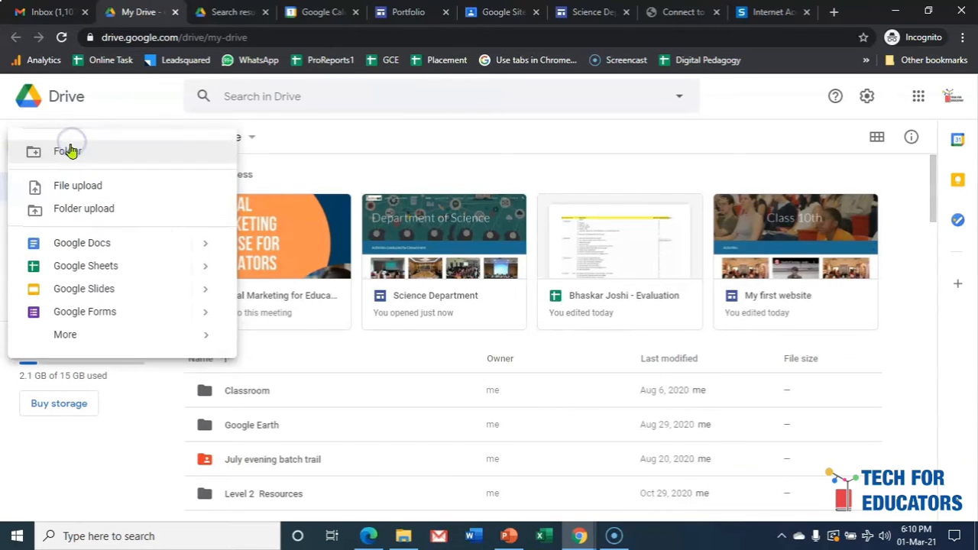
mouse_move(76, 339)
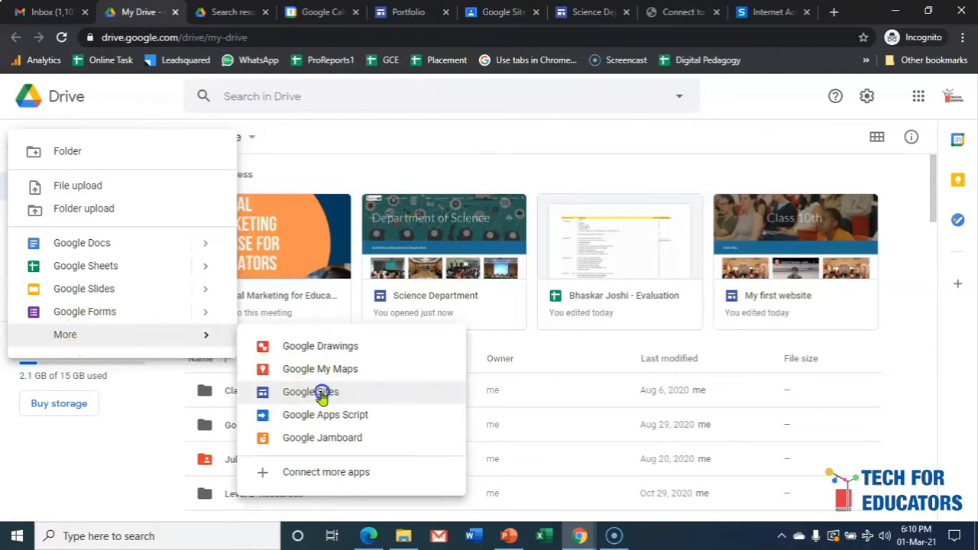
left_click(324, 396)
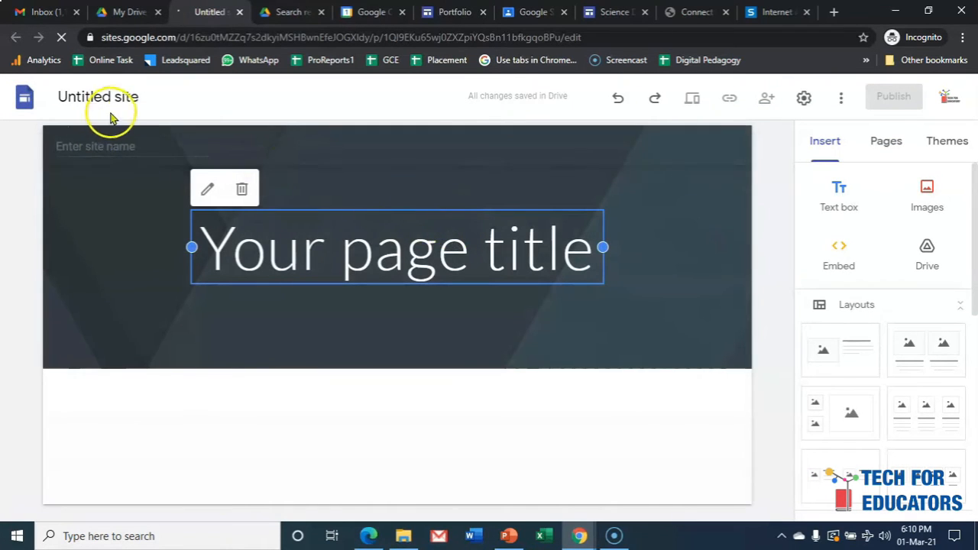
- Rename the untitled site as "My first website"
left_click(156, 100)
left_click(188, 107)
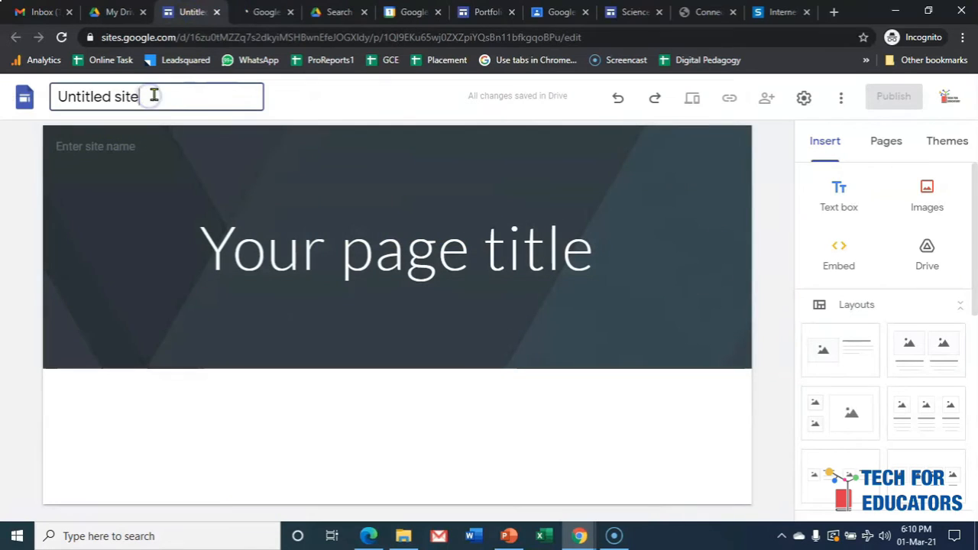
key("BackSpace")
key("BackSpace")
key("BackSpace")
key("BackSpace")
key("BackSpace")
key("BackSpace")
key("BackSpace")
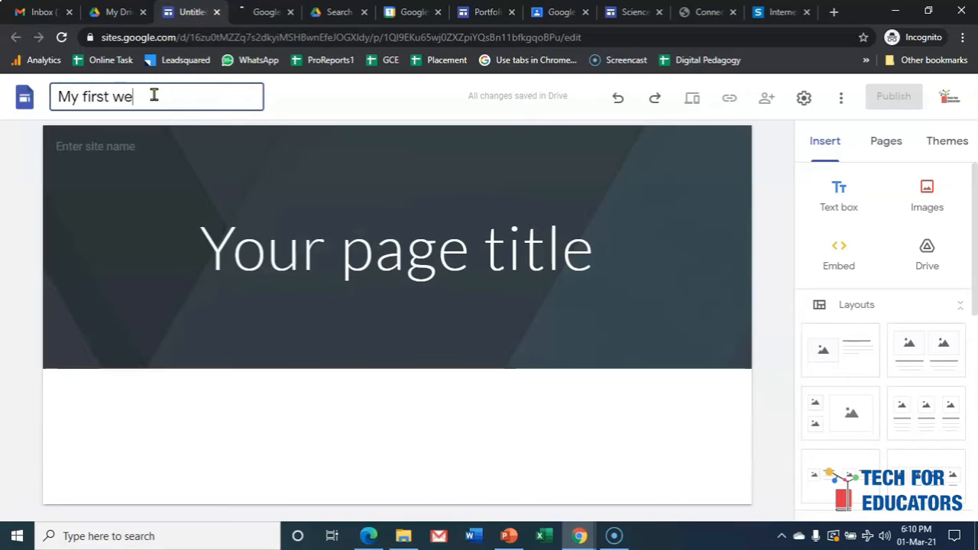
type("My first website")
left_click(268, 225)
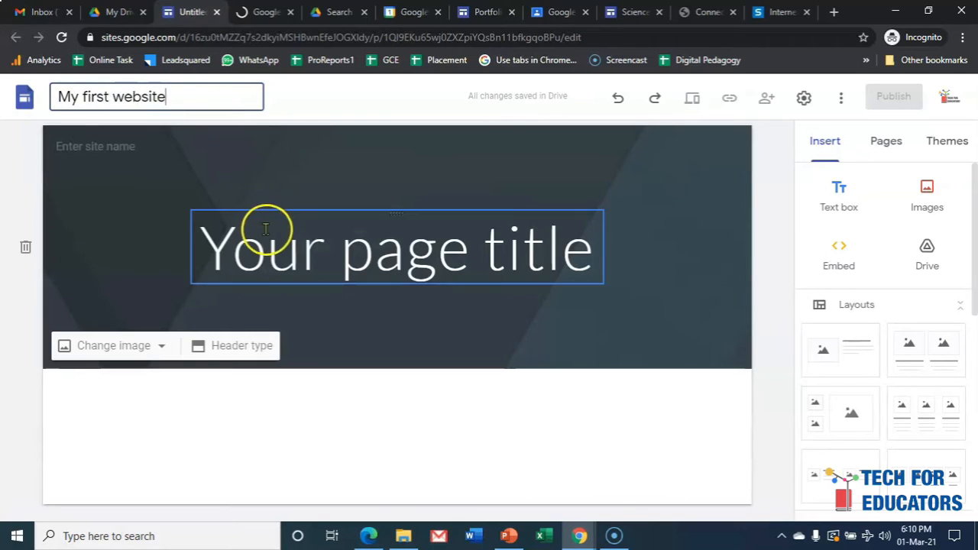
- Replace the placeholder page title in the header with "Class 9th"
left_click_drag(213, 246, 600, 262)
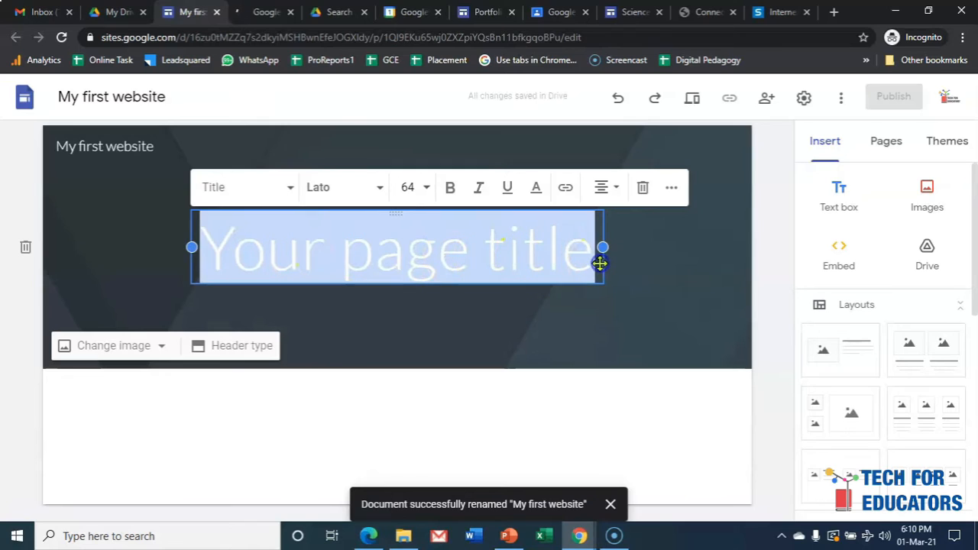
key("BackSpace")
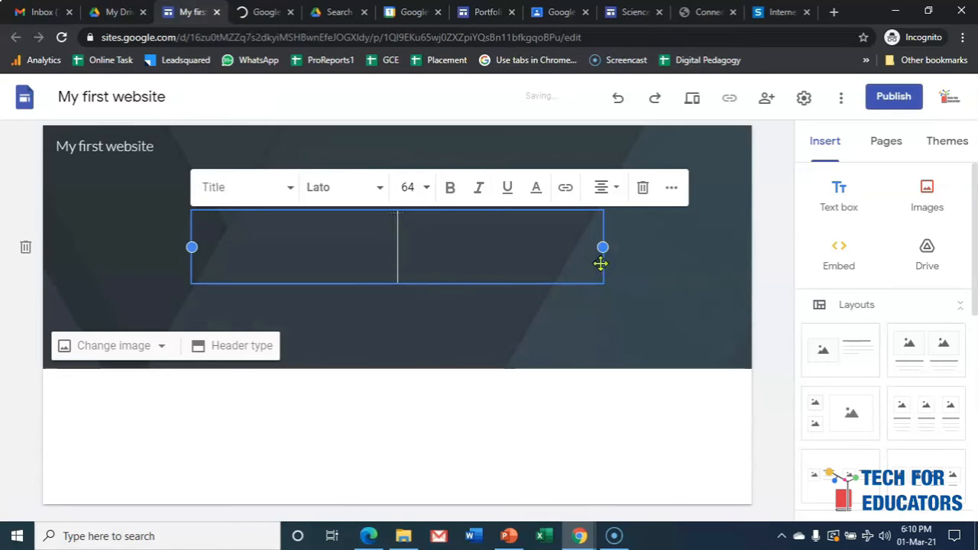
type("las")
key("BackSpace")
key("BackSpace")
key("BackSpace")
type("Cl")
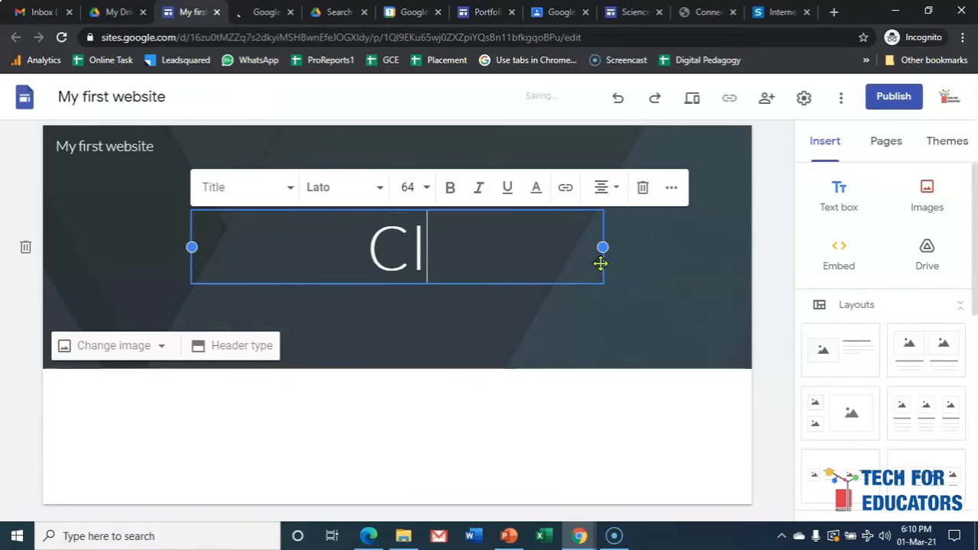
type("ass 9th")
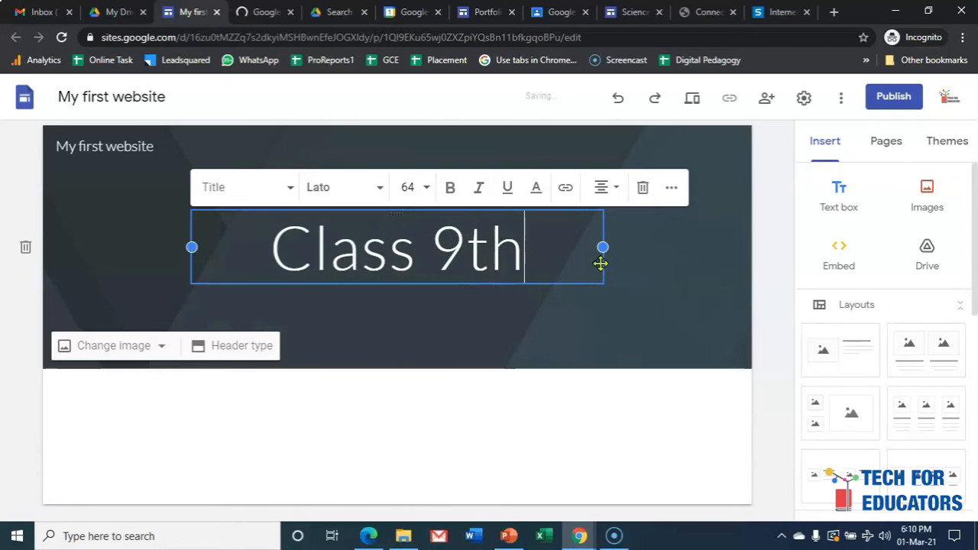
left_click(621, 303)
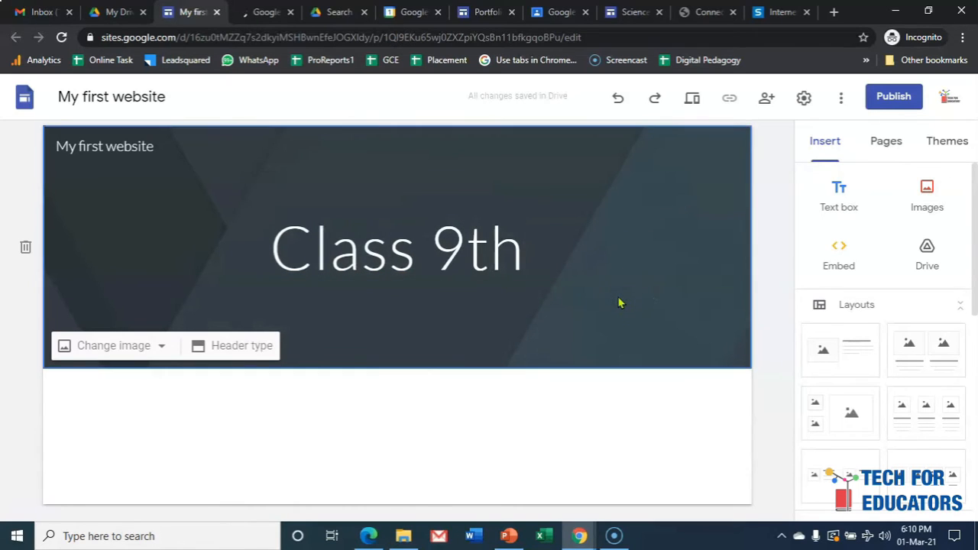
- Search Google images for "class" and set the photo of students seated in a lecture hall as the header image
left_click(113, 350)
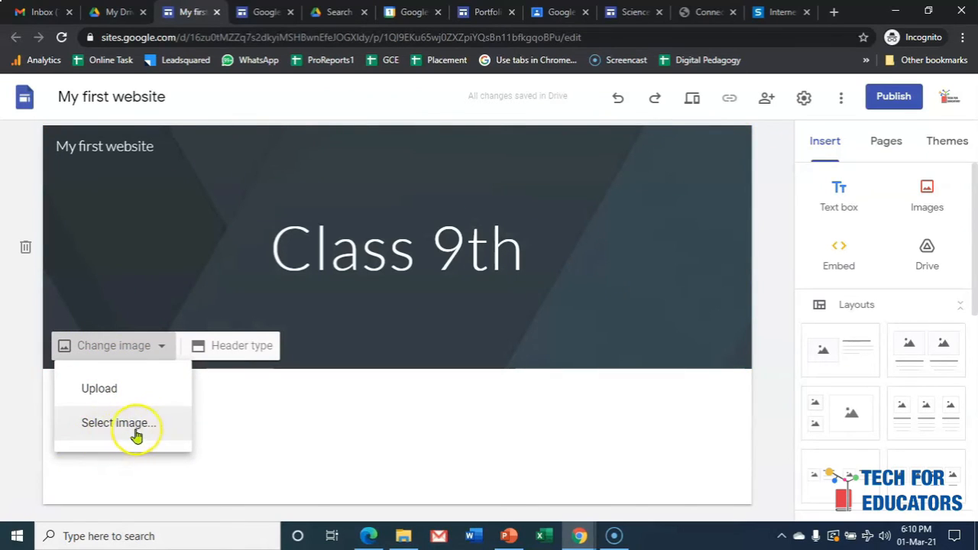
left_click(130, 428)
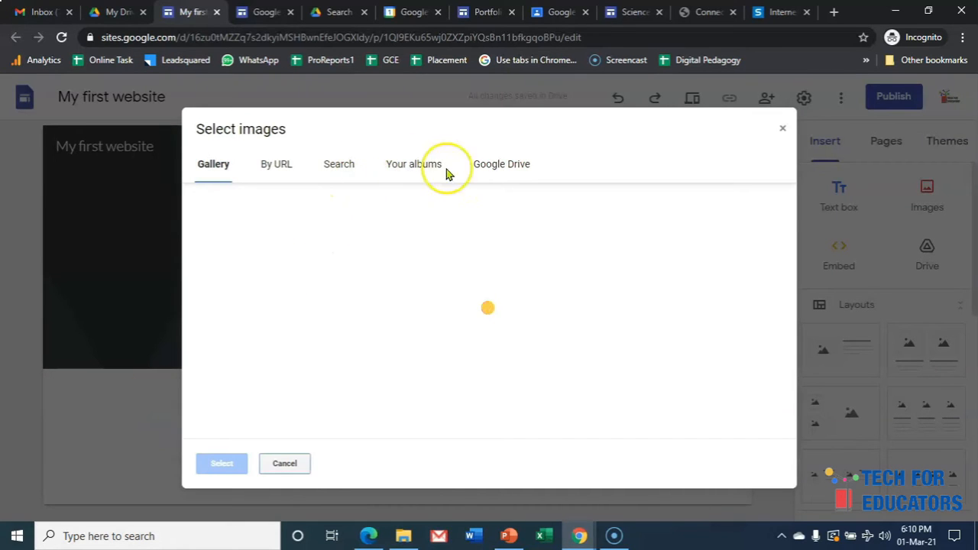
left_click(338, 165)
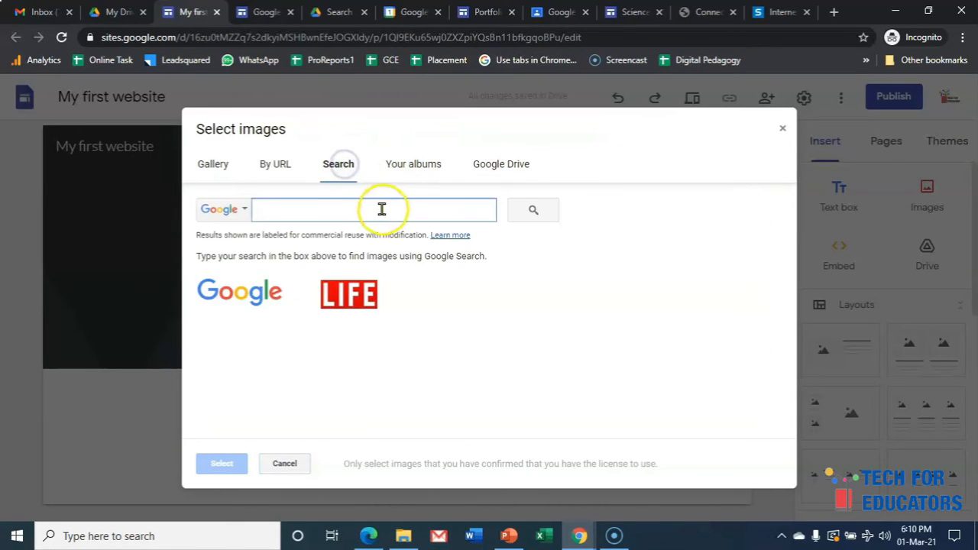
type("class")
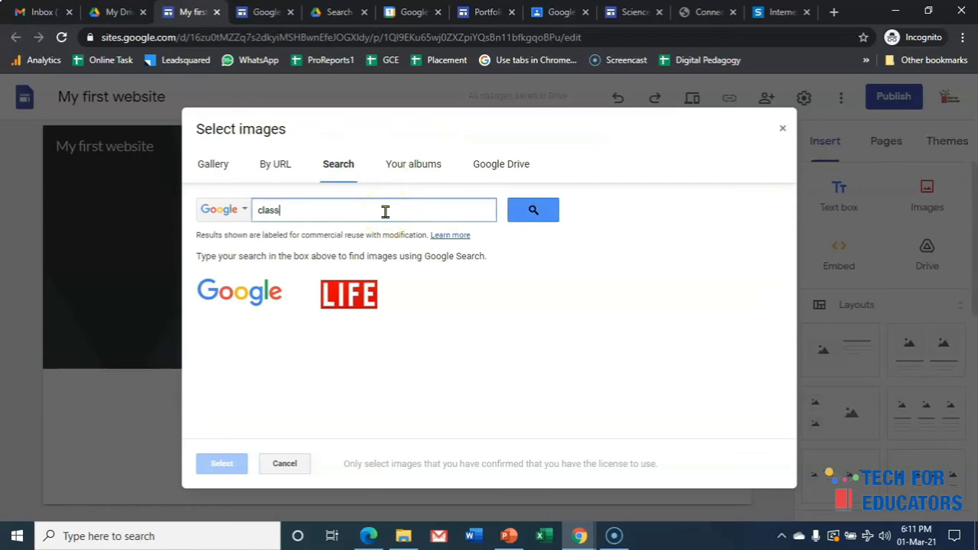
left_click(535, 211)
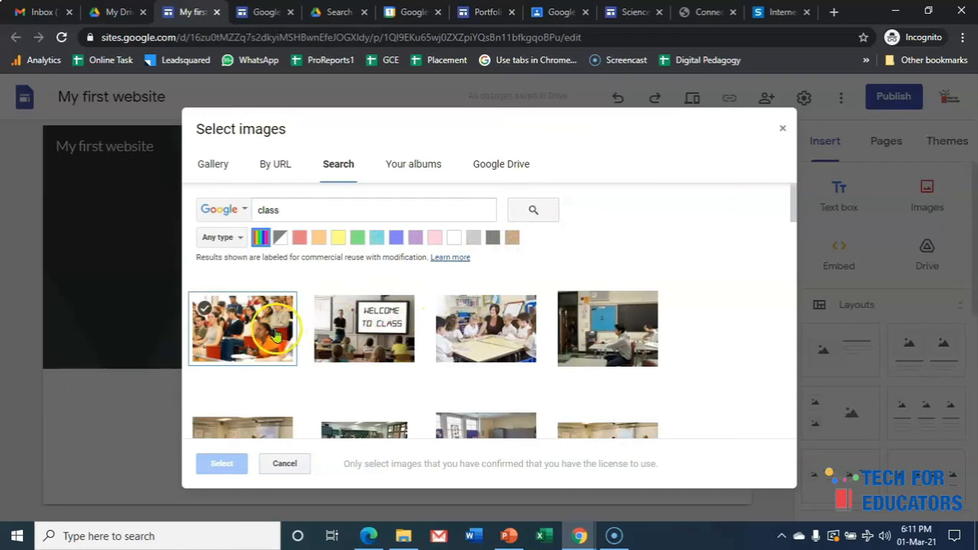
left_click(266, 333)
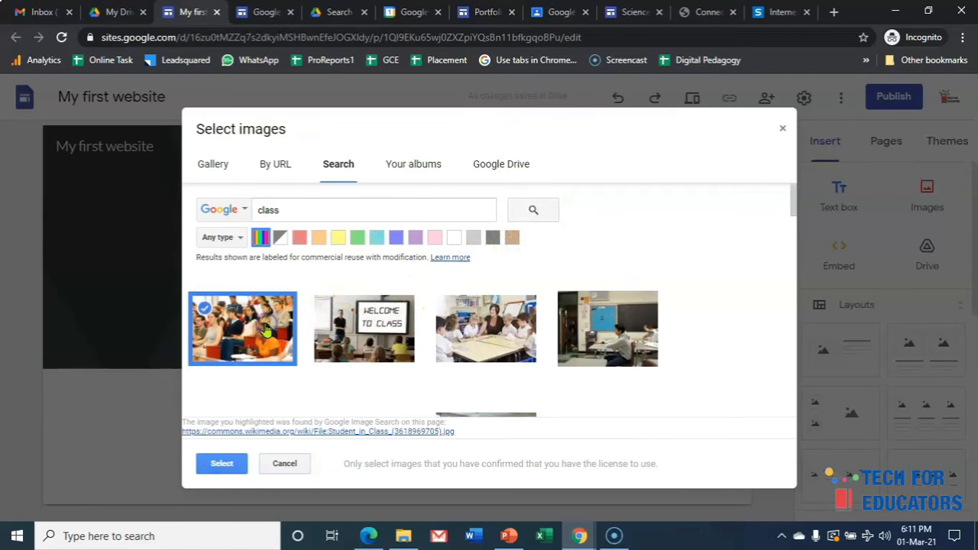
left_click(221, 464)
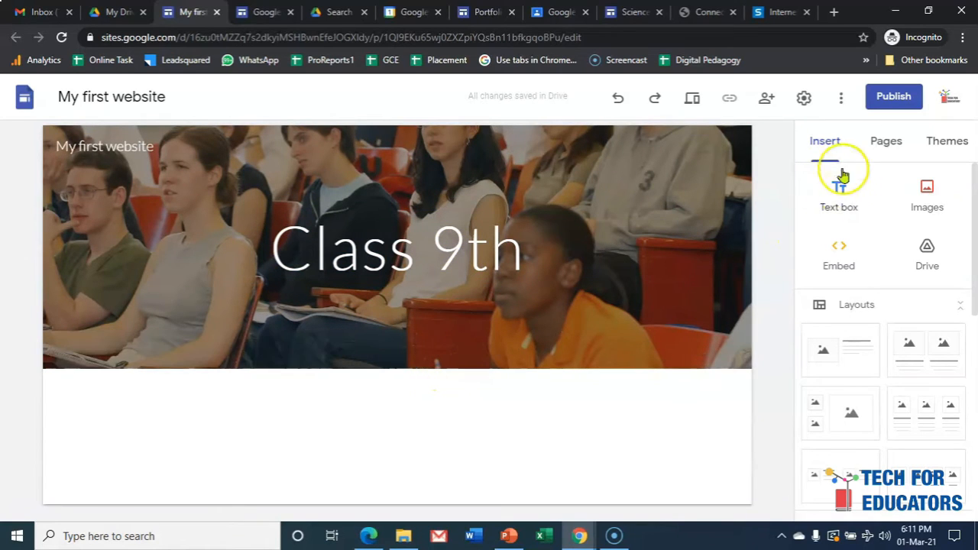
- Insert a text box reading "Activities" below the header and give its section the Emphasis 2 background
left_click(832, 195)
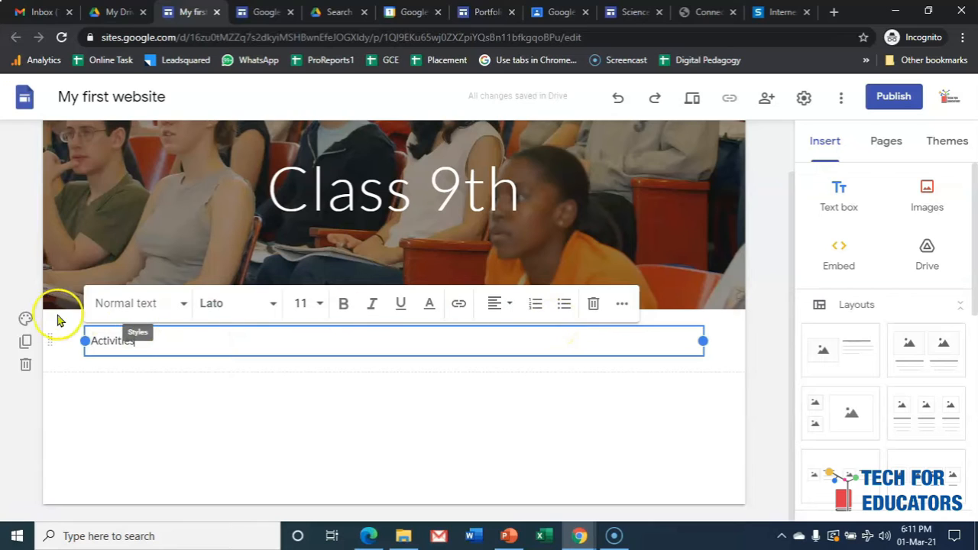
left_click(23, 317)
left_click(99, 410)
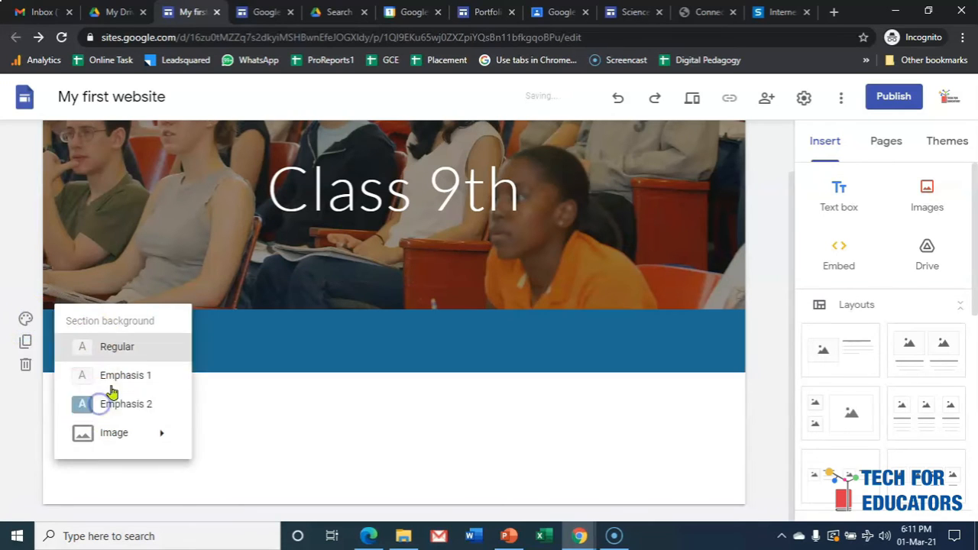
- Apply the Title text style to the "Activities" text
left_click(136, 343)
left_click(155, 305)
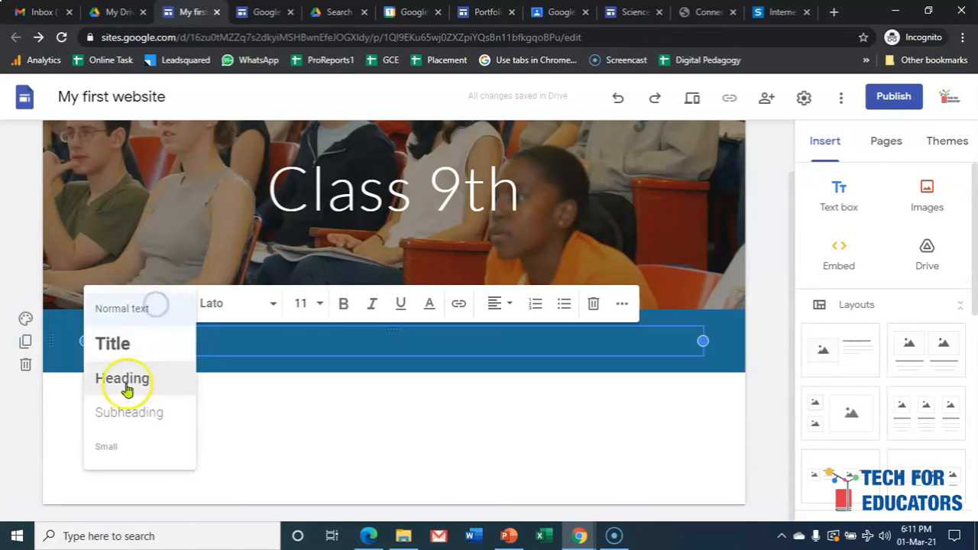
left_click(131, 344)
left_click(204, 396)
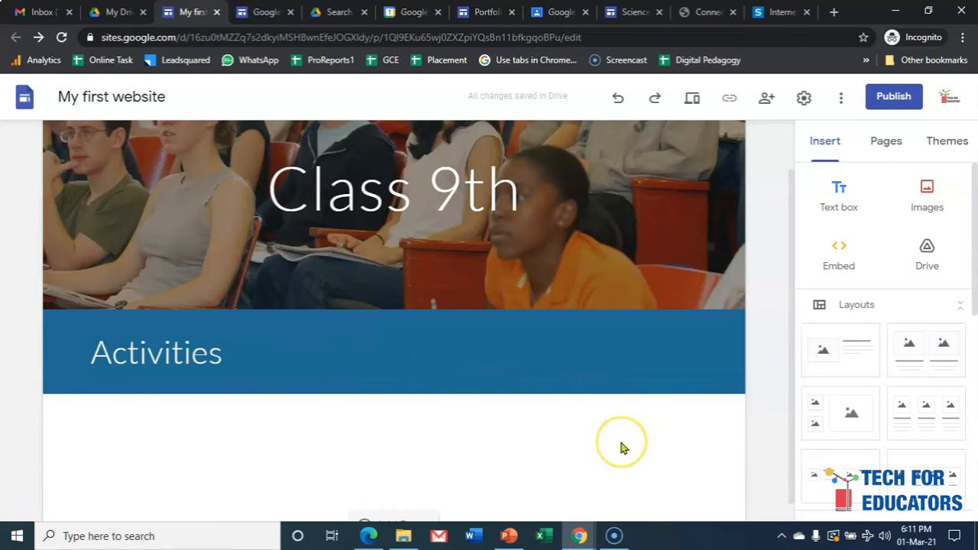
- Insert the two-image layout with captions below Activities and enter "Science Exhitibition" as the first image's heading
left_click(924, 359)
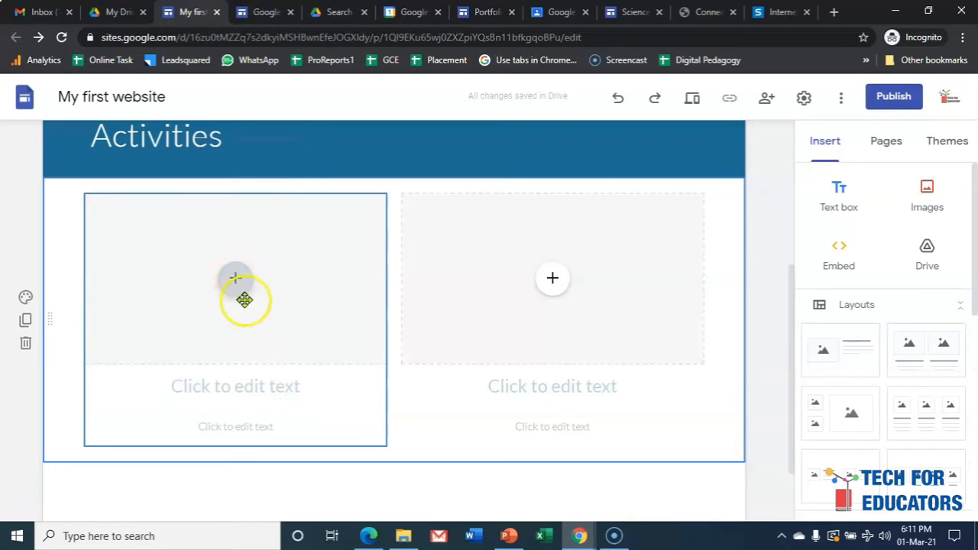
left_click(235, 388)
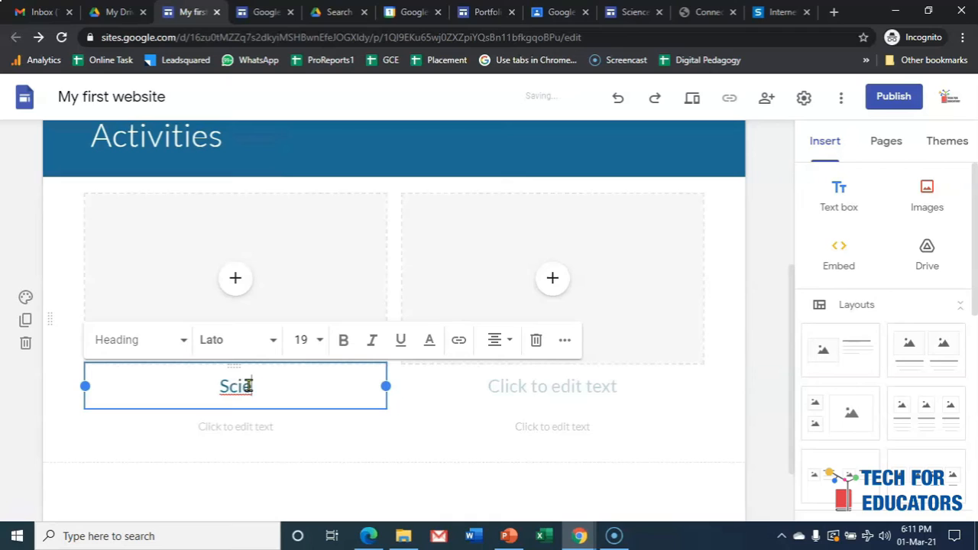
type("Science Exh")
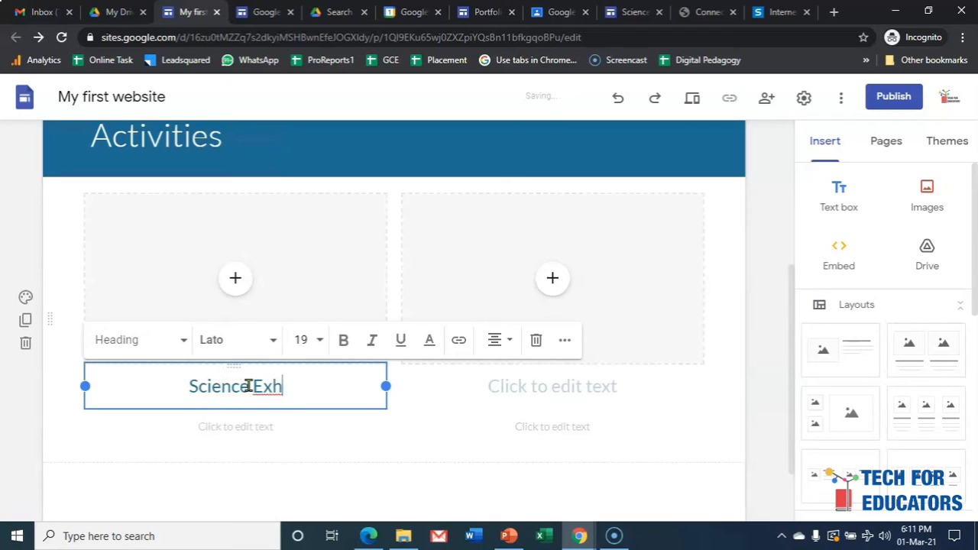
type("itibition")
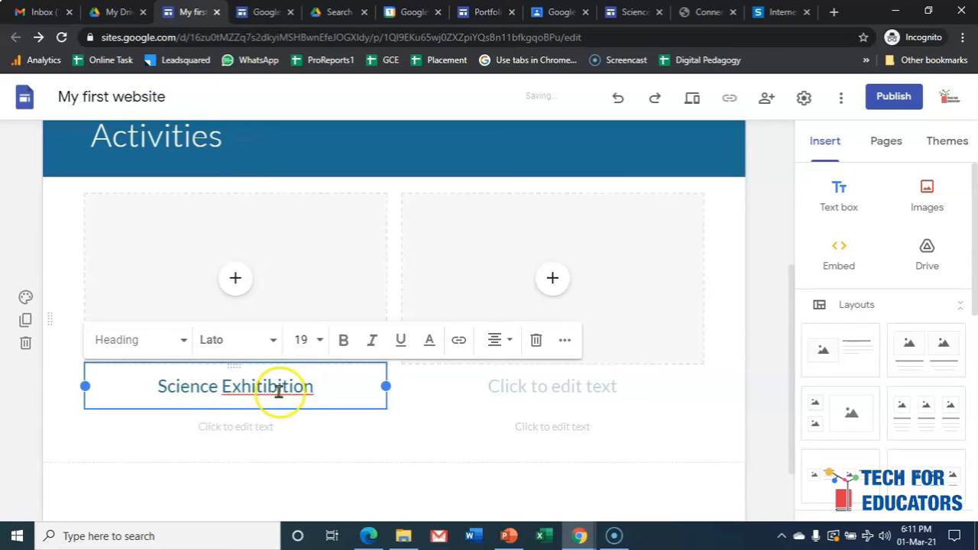
- Correct the spelling of the first image's heading to "Science Exhibition" and copy the heading text
right_click(277, 388)
left_click(316, 211)
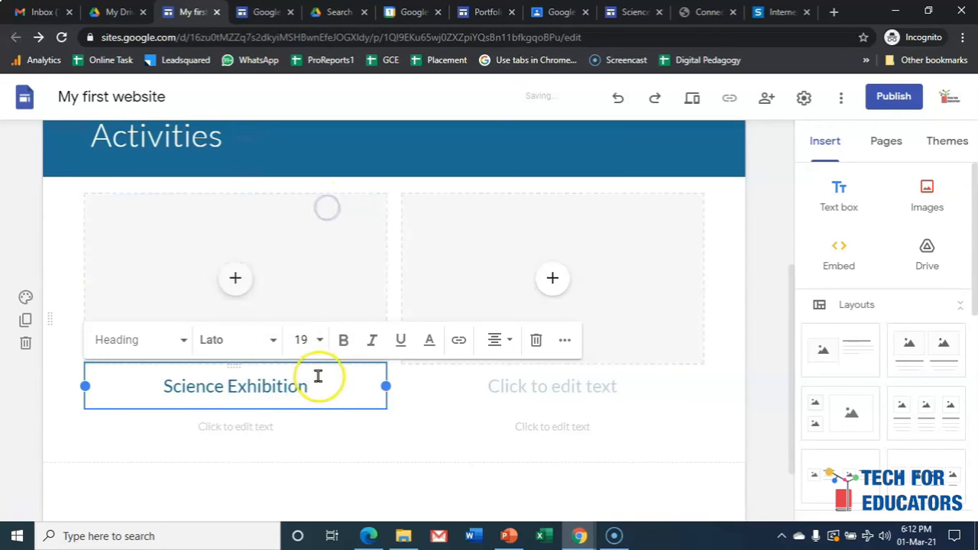
left_click_drag(312, 385, 168, 394)
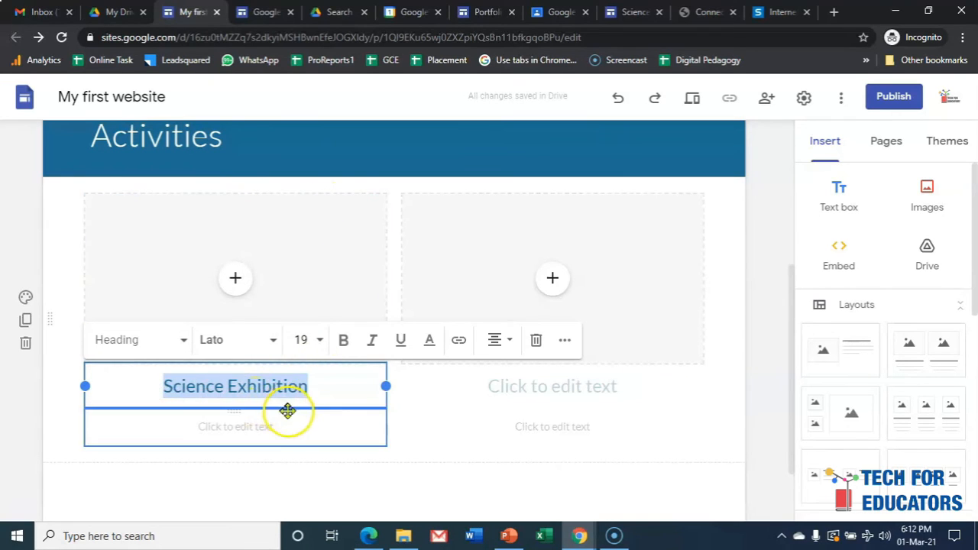
left_click(310, 464)
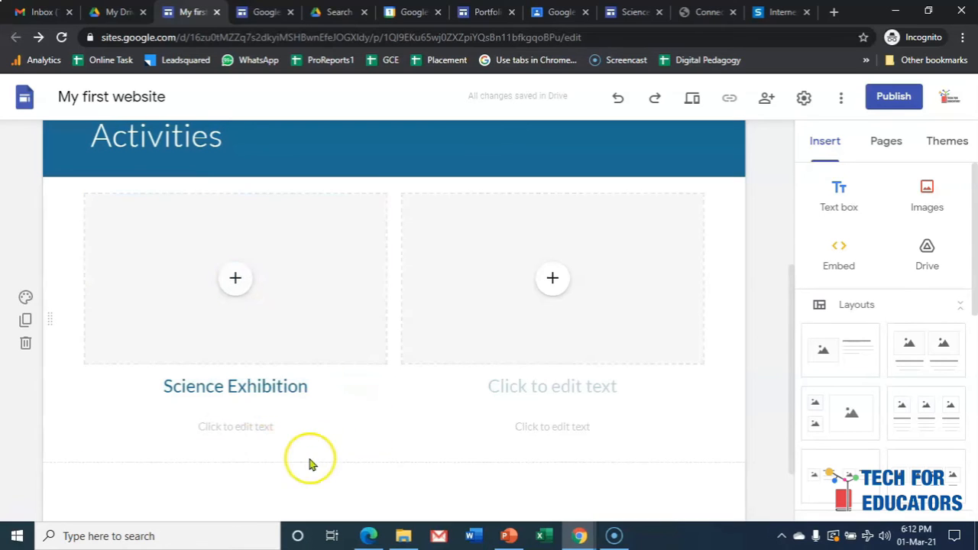
- Search Google images for "Science Exhibition" and insert the exhibition hall photo with the yellow drum exhibit into the first image placeholder
left_click(238, 281)
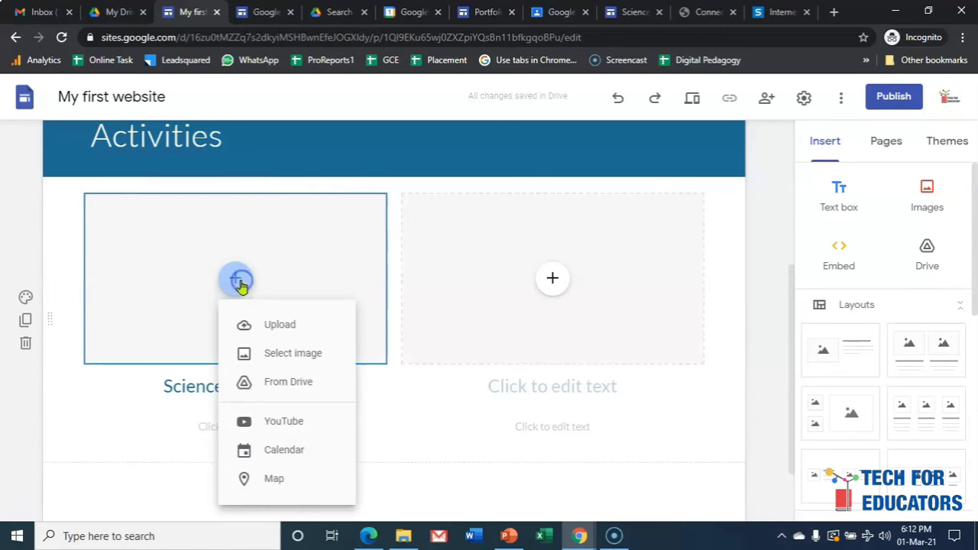
left_click(298, 357)
left_click(426, 193)
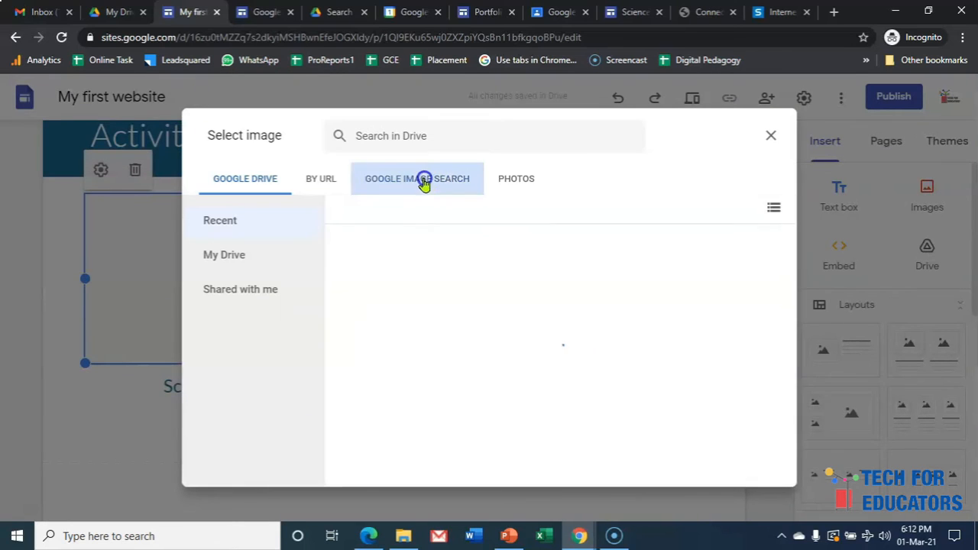
type("Science Exhibition")
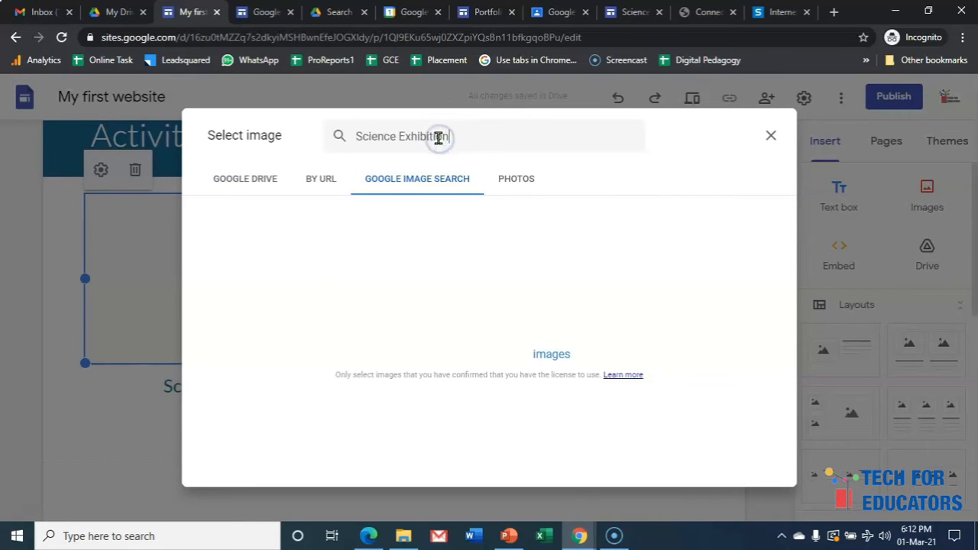
key("Return")
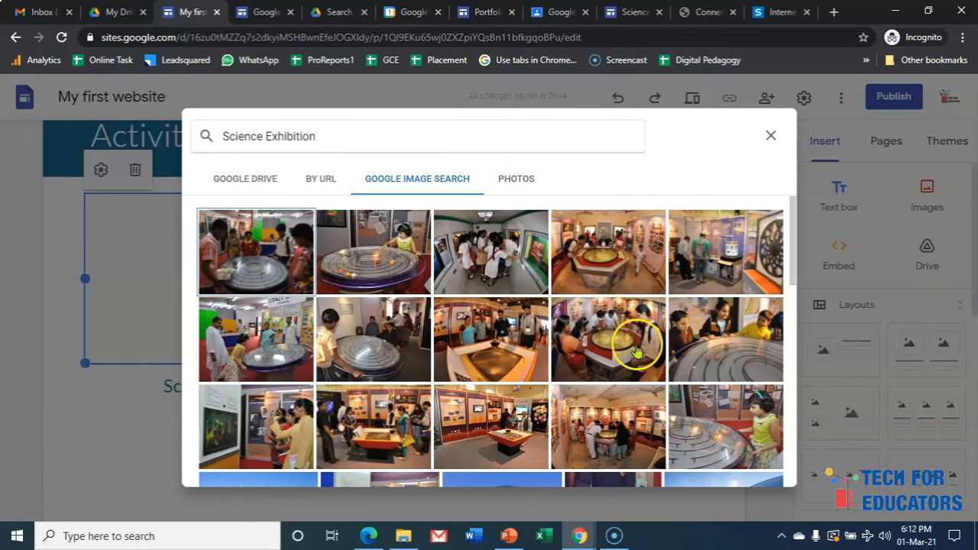
scroll(647, 344, "down", 1)
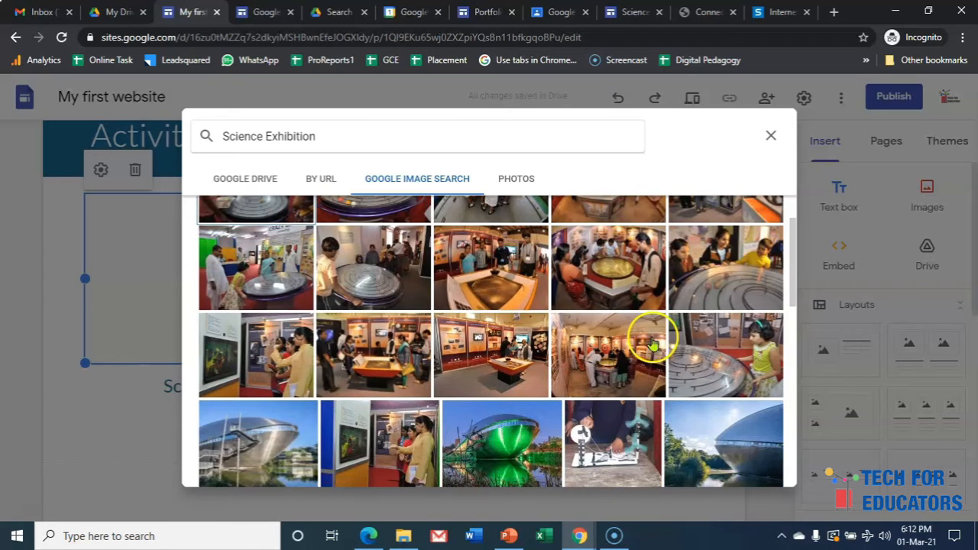
scroll(688, 347, "down", 1)
scroll(673, 350, "down", 3)
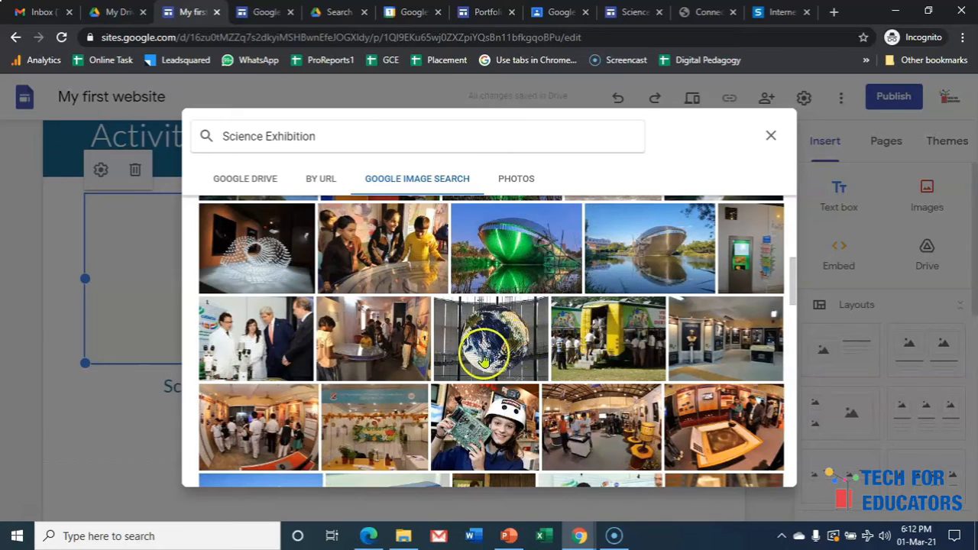
scroll(588, 340, "down", 2)
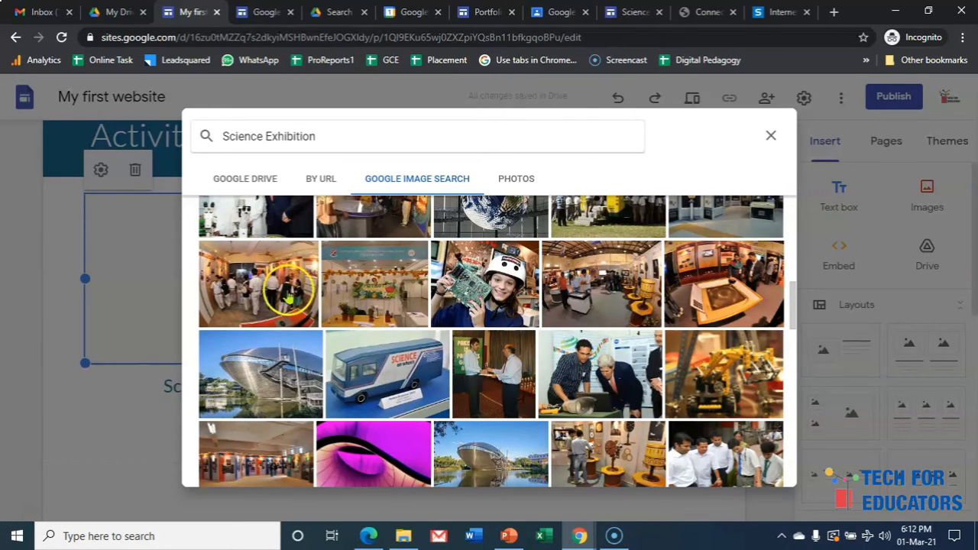
left_click(710, 383)
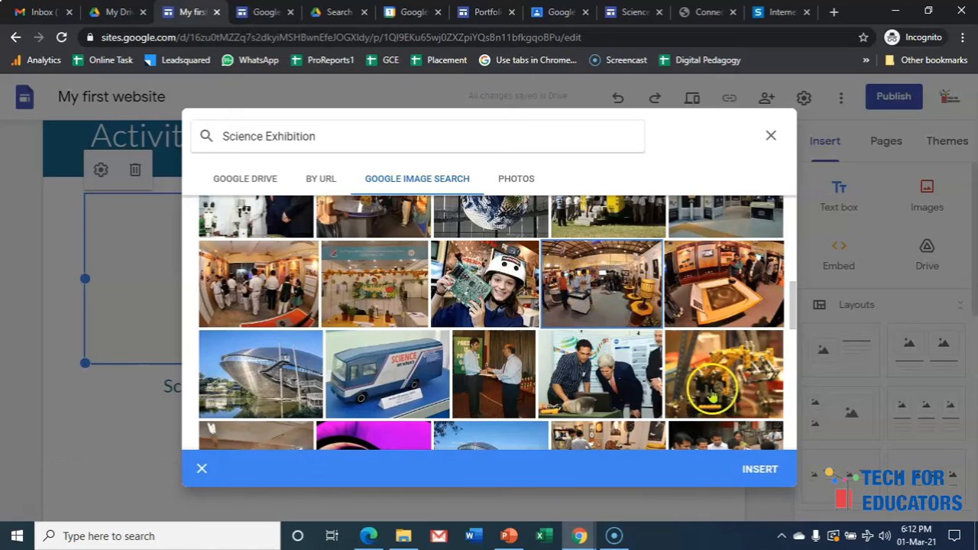
left_click(756, 464)
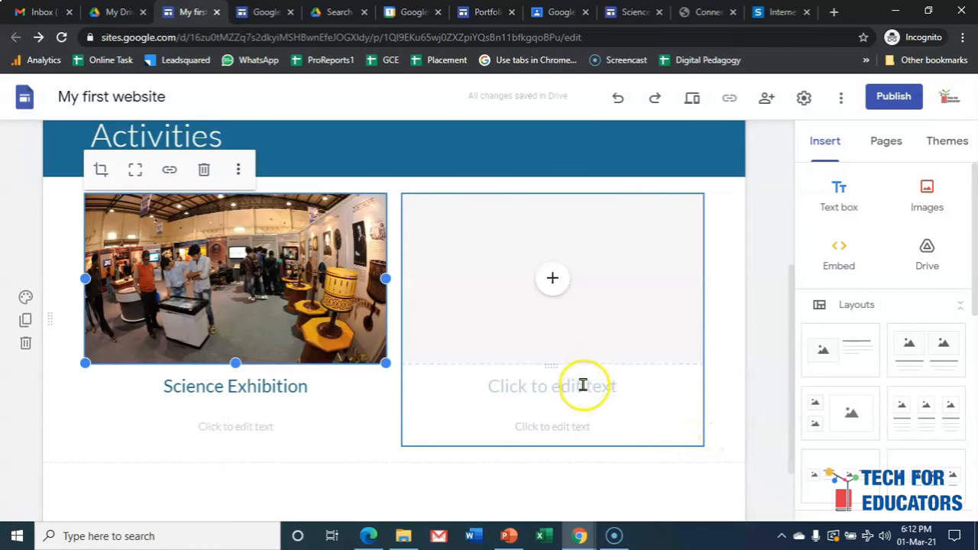
- Search YouTube for "seminar science" and insert the "Science and our Future" seminar video into the second placeholder
left_click(551, 277)
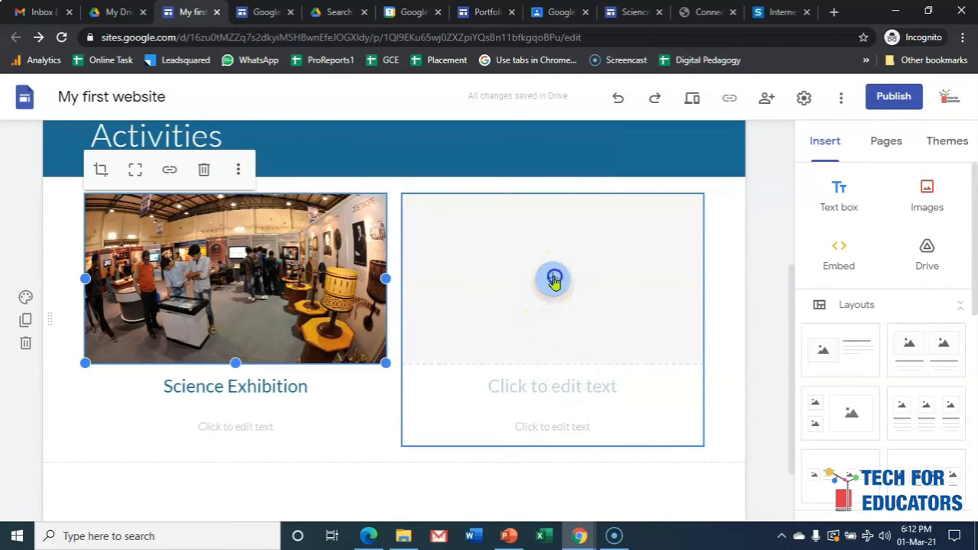
left_click(623, 430)
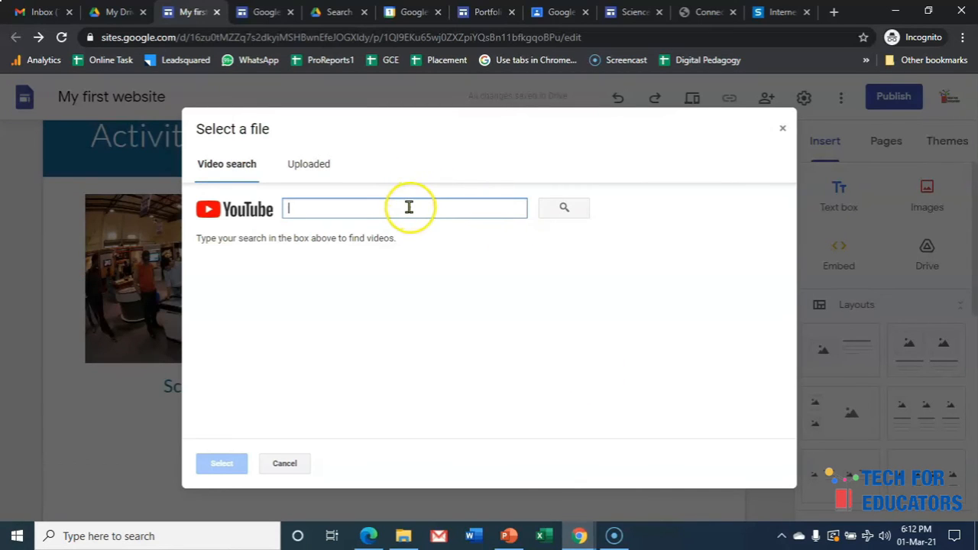
type("semina")
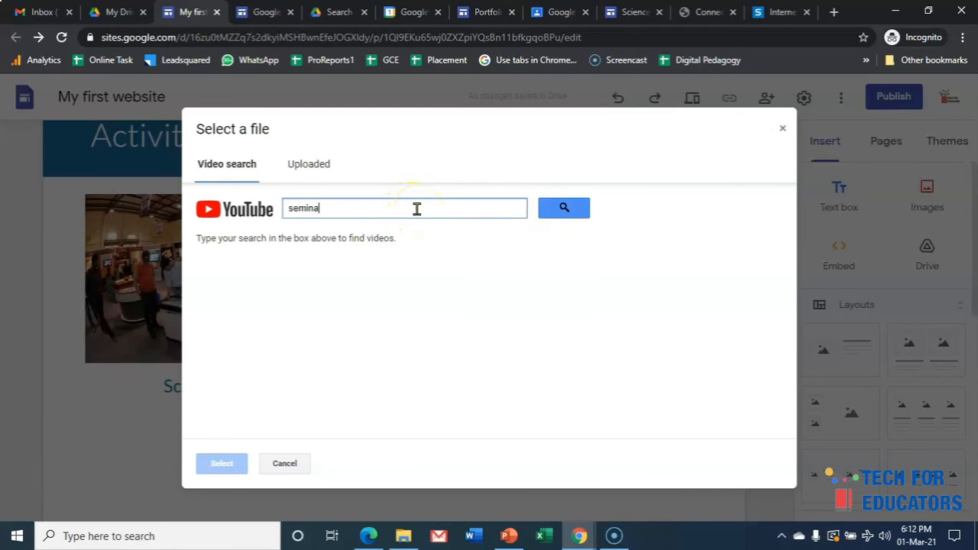
type("r science")
key("Return")
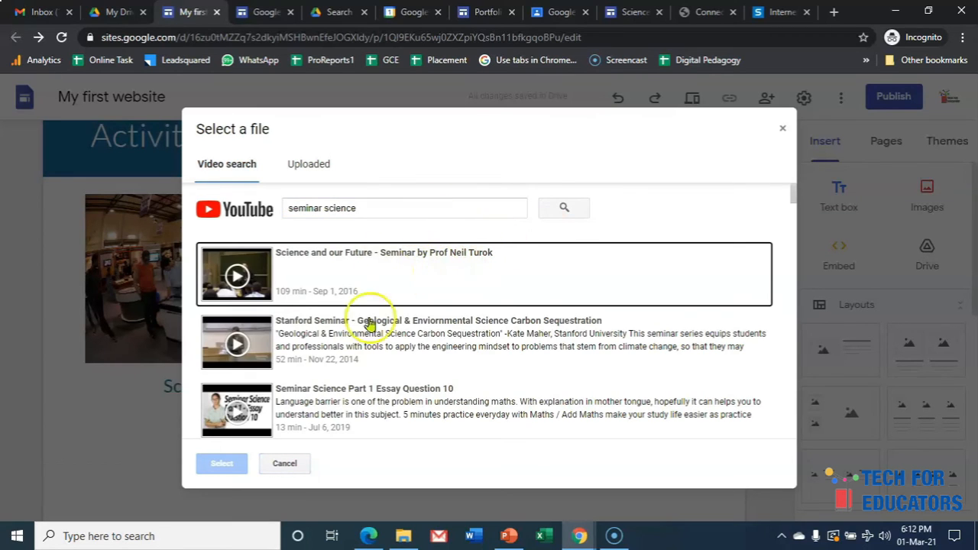
left_click(420, 284)
left_click(419, 284)
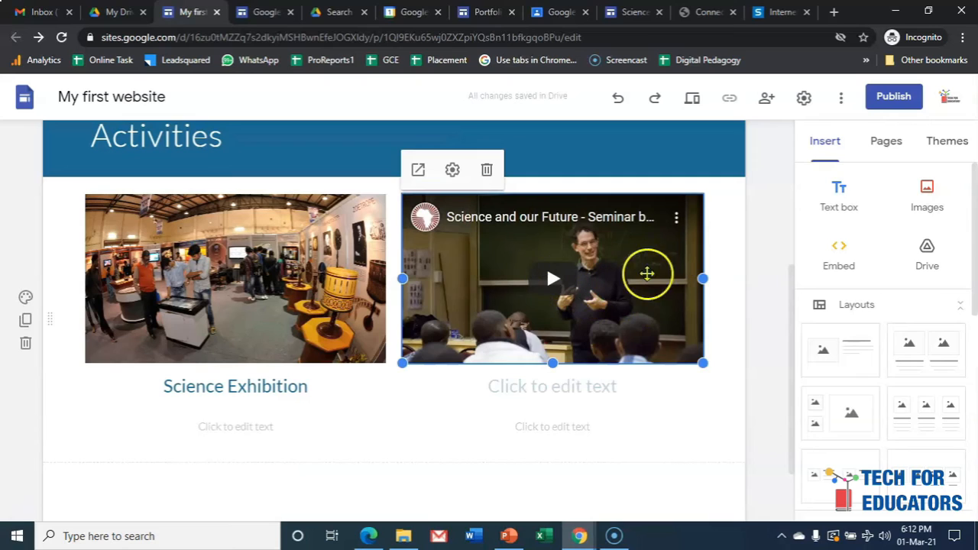
- Enter "Science Seminar" as the heading below the video
left_click(562, 393)
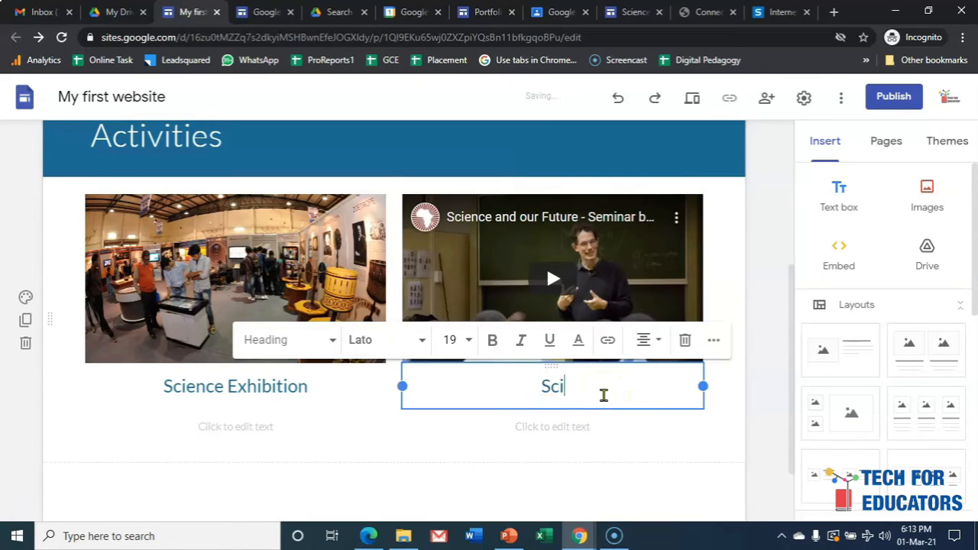
type("Science Seminar")
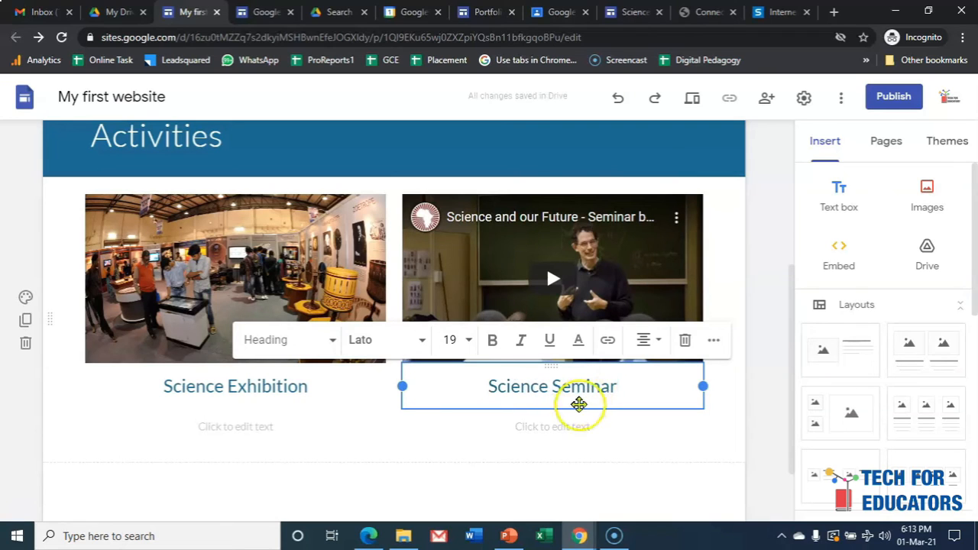
left_click(576, 474)
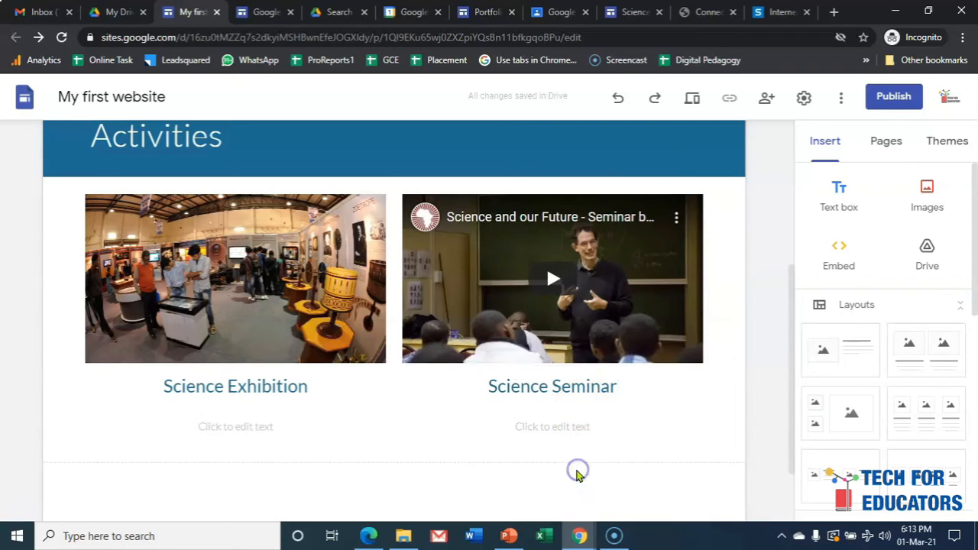
- Preview the site, look through the Class 9th header and the Activities section, and exit the preview
scroll(579, 481, "up", 4)
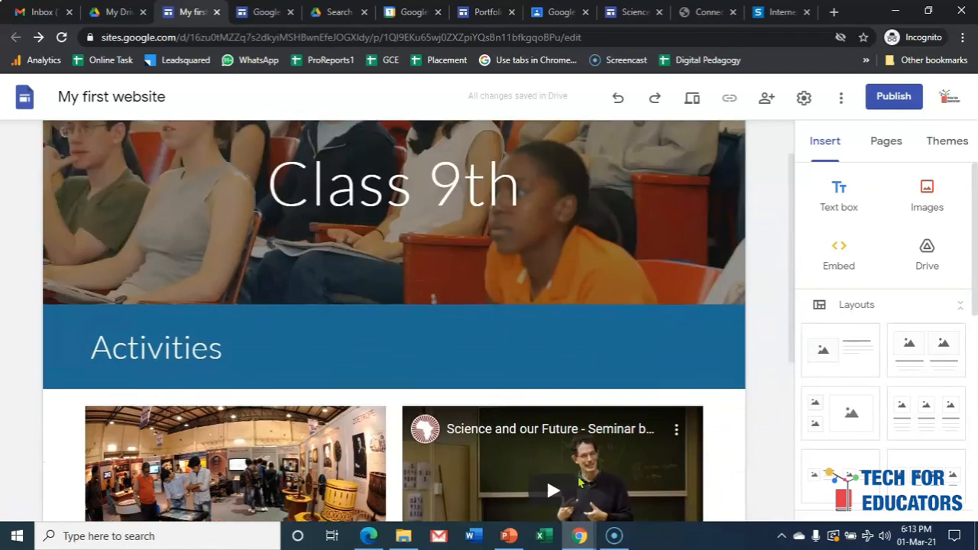
scroll(541, 308, "down", 2)
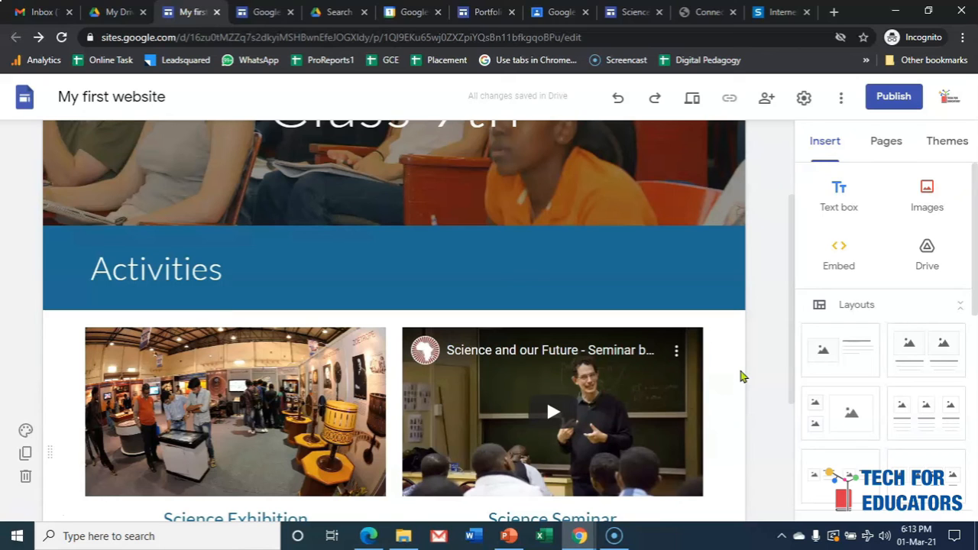
scroll(478, 283, "up", 2)
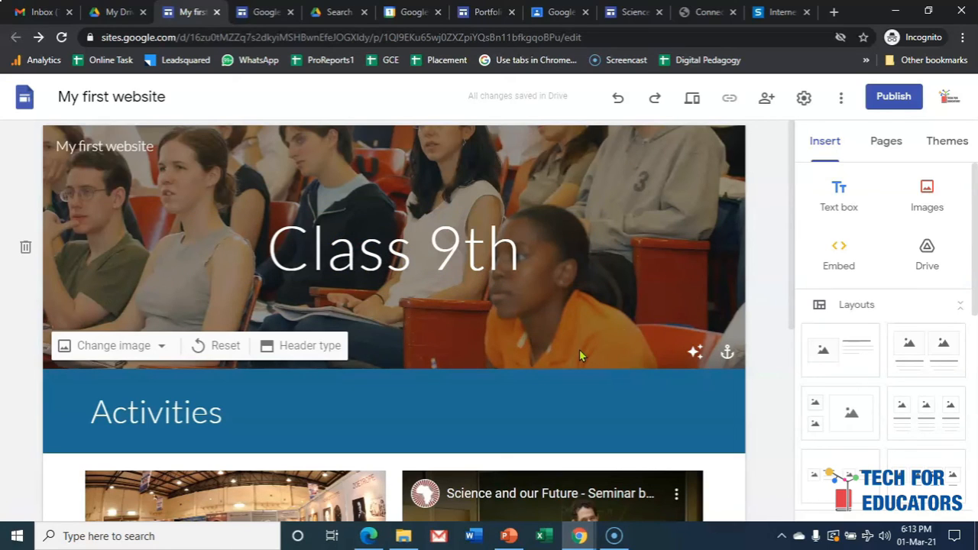
left_click(637, 349)
scroll(637, 349, "down", 2)
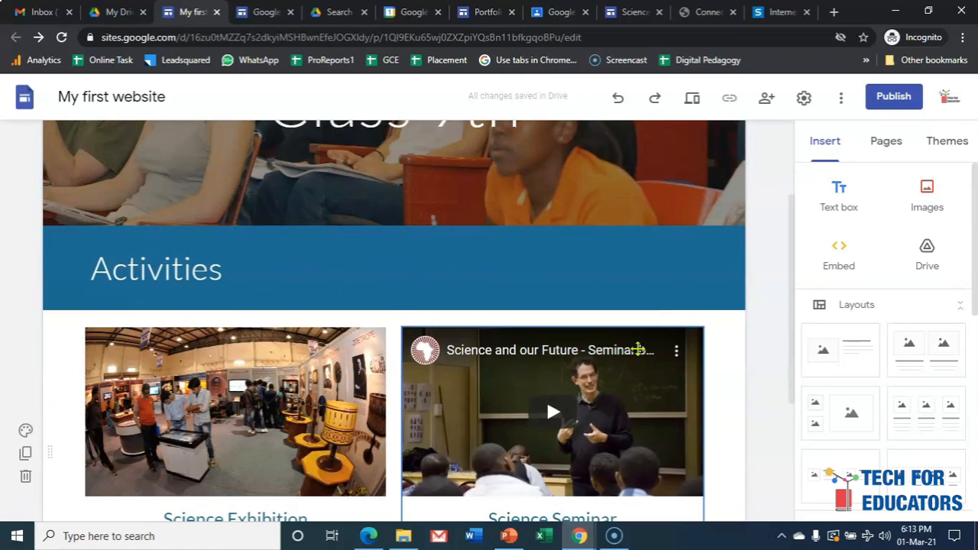
left_click(692, 98)
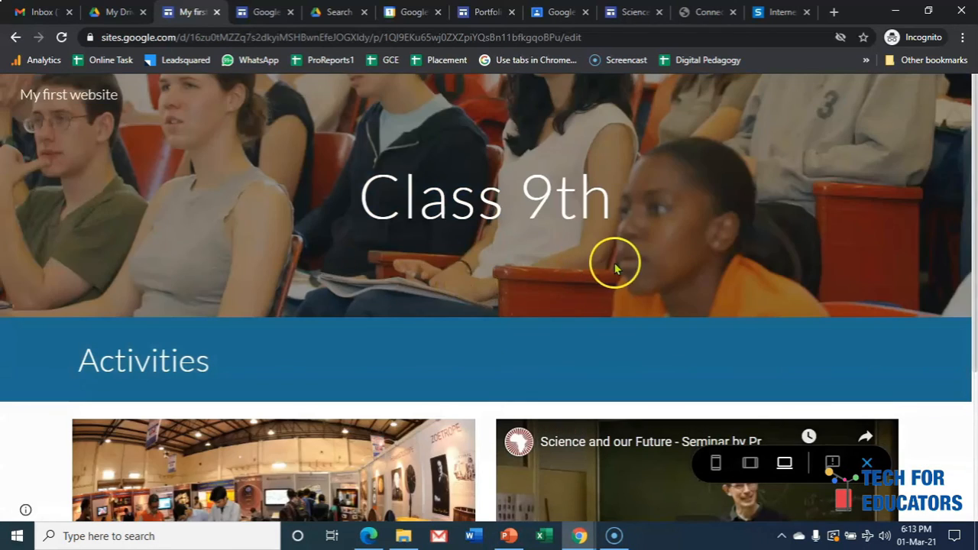
scroll(615, 266, "down", 3)
scroll(419, 319, "up", 2)
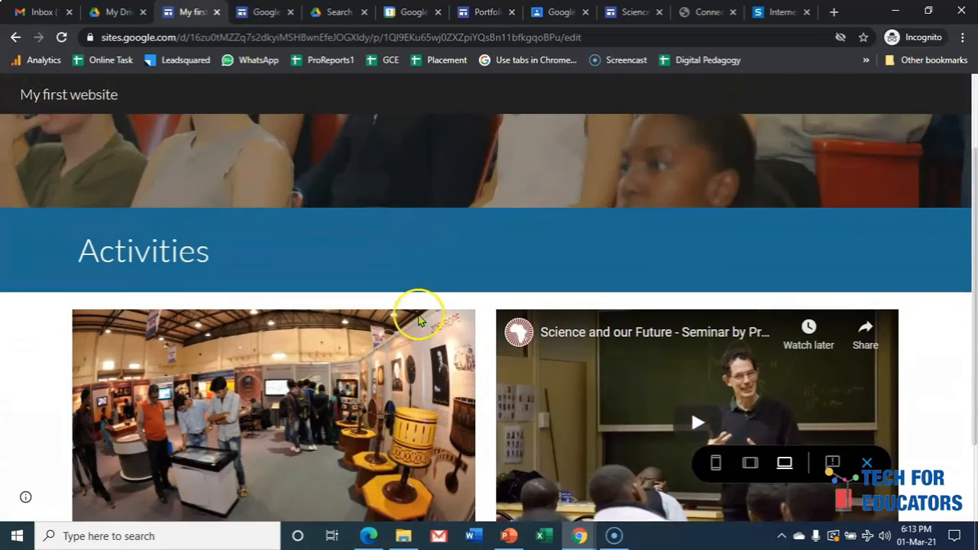
scroll(420, 306, "up", 2)
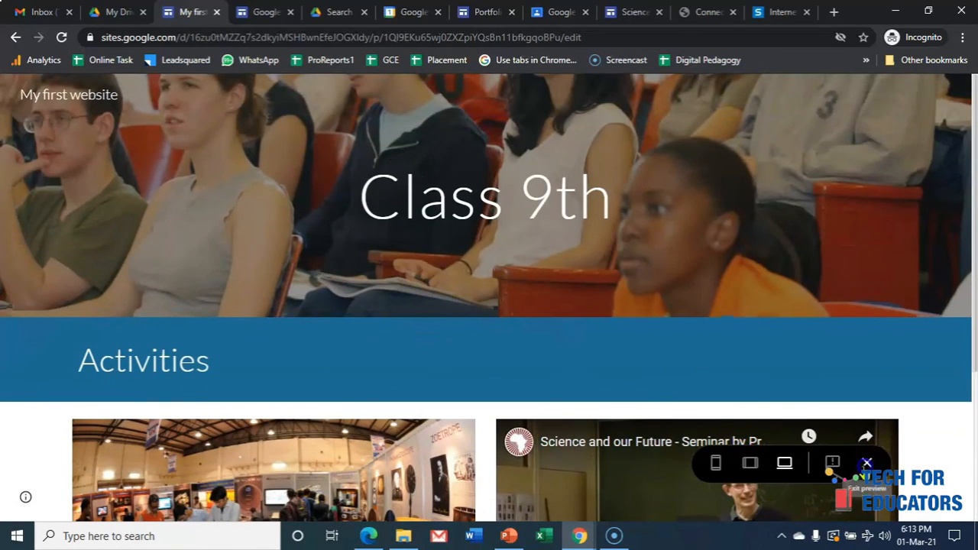
left_click(866, 463)
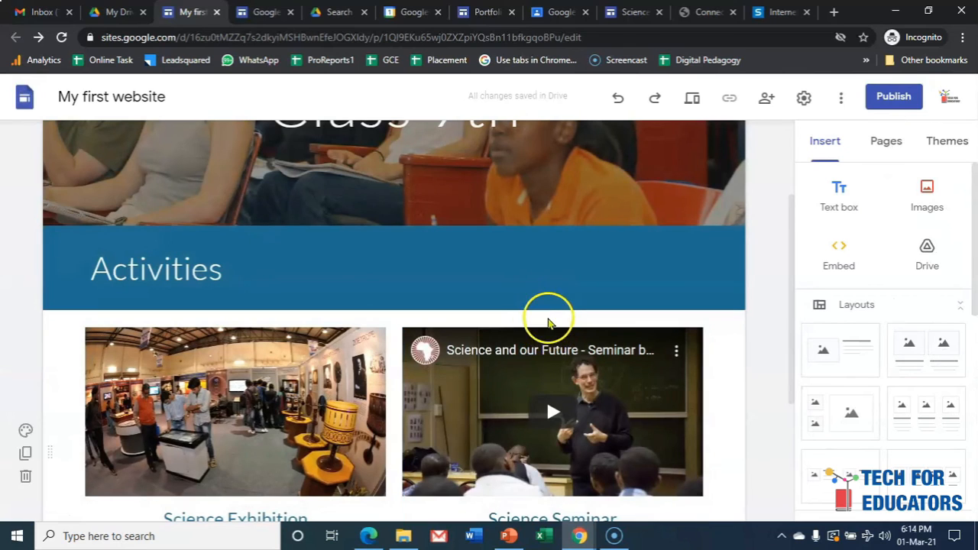
- Switch to the sample Portfolio site and open its Home page
left_click(484, 13)
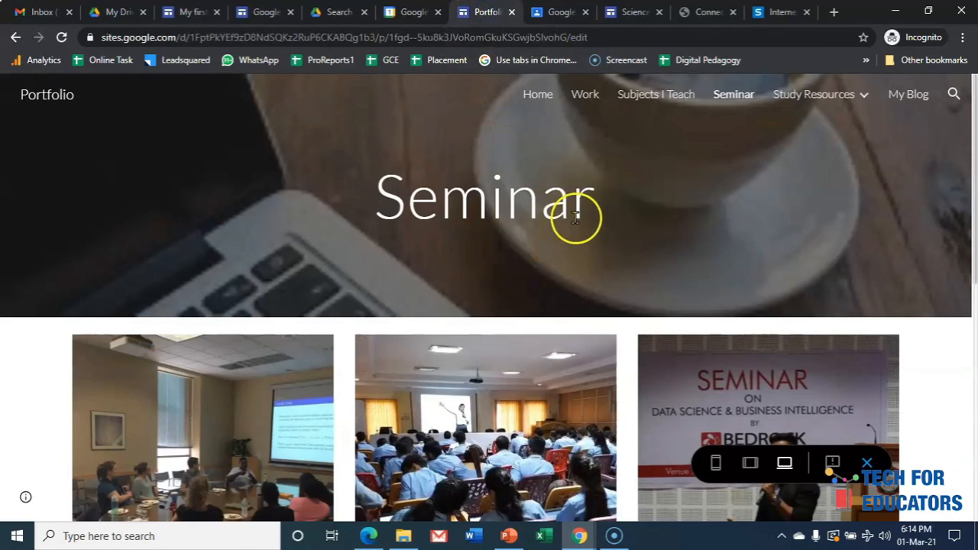
left_click(535, 94)
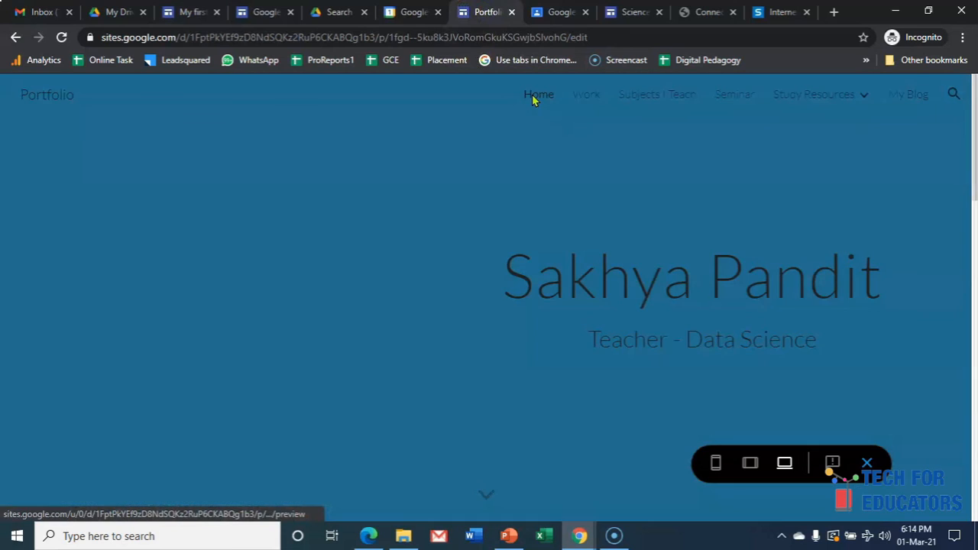